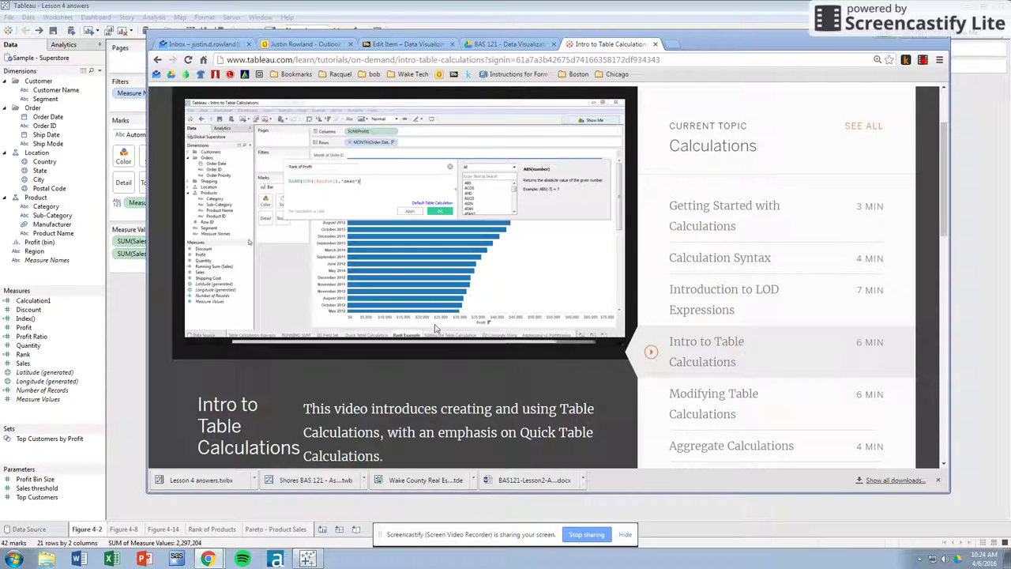
Bring the Tableau workbook with the Figure 4-2 crosstab back in front of Chrome.
left_click(307, 559)
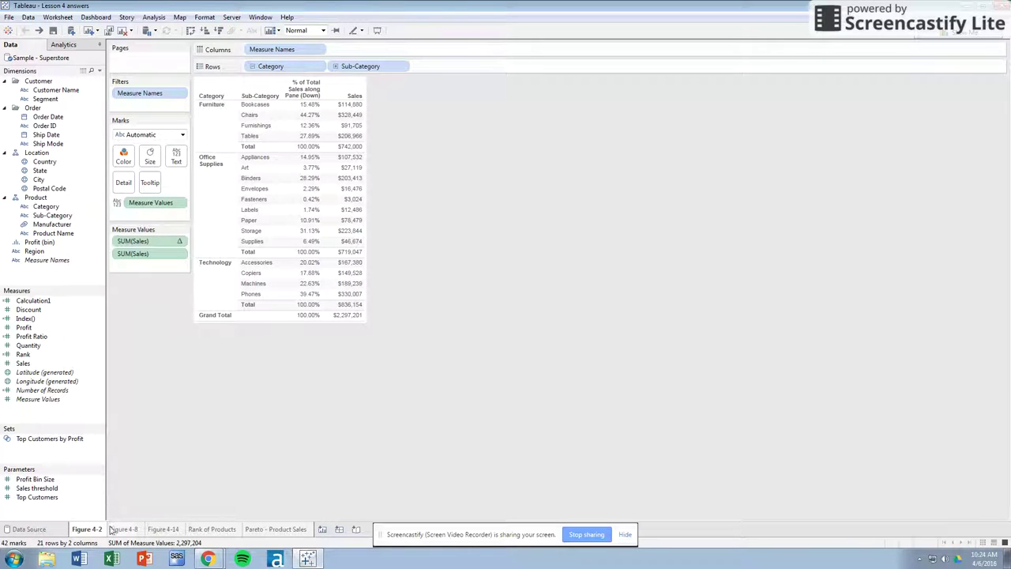
mouse_move(311, 534)
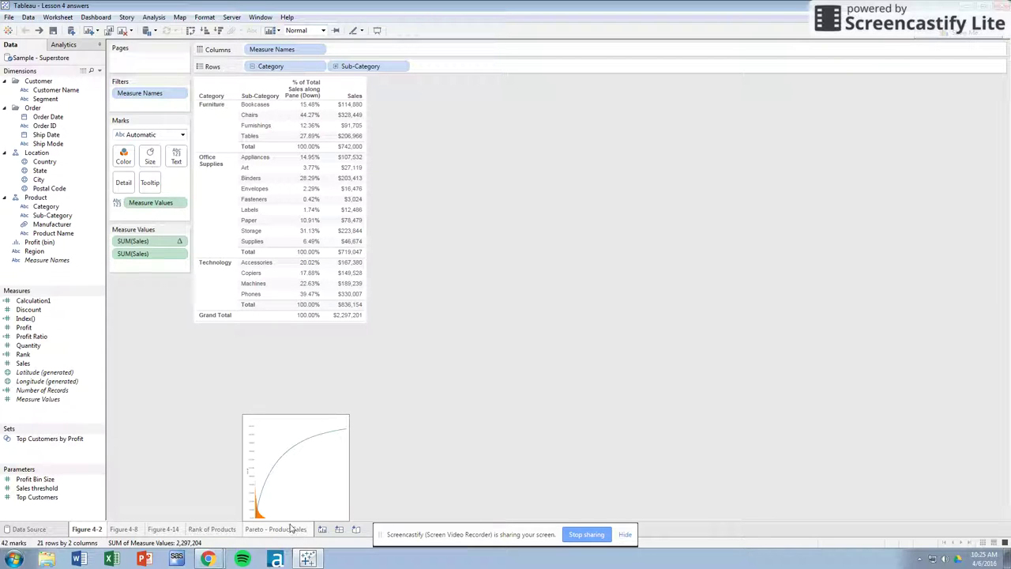
mouse_move(341, 299)
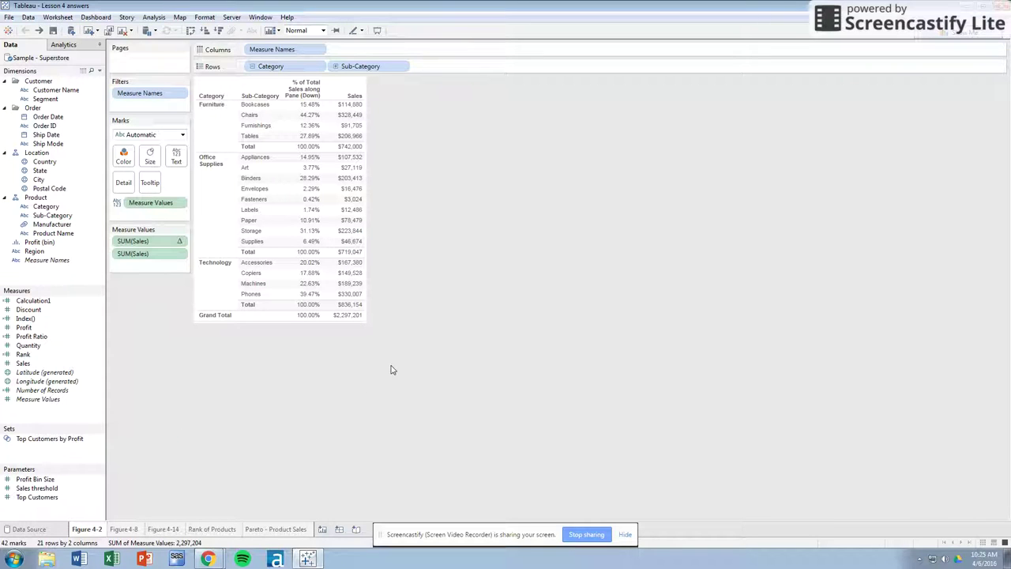
On a new Sheet 6, build a SUM(Sales) crosstab with Category and Sub-Category on Rows.
left_click(322, 528)
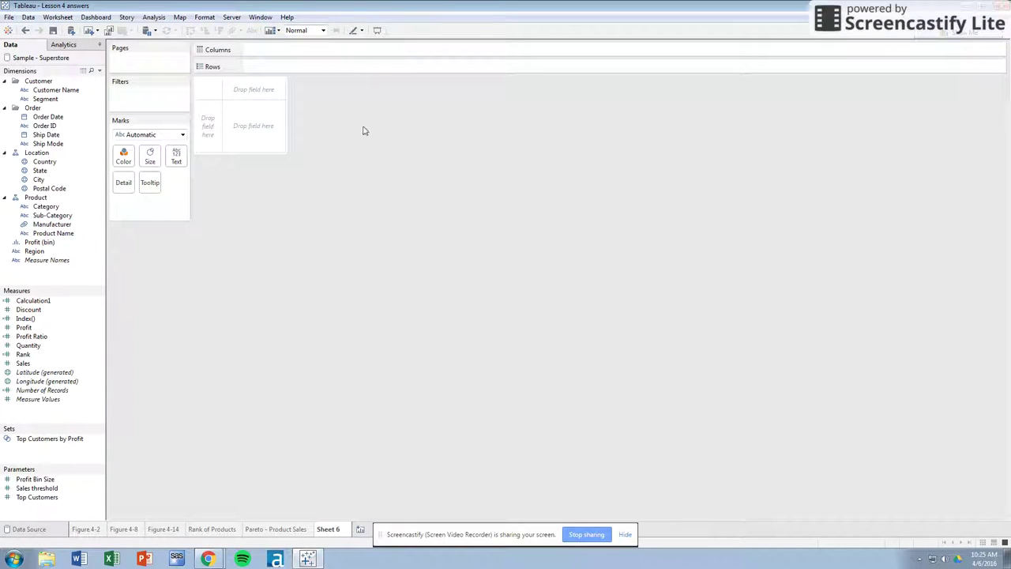
left_click(52, 209)
double_click(53, 207)
double_click(57, 215)
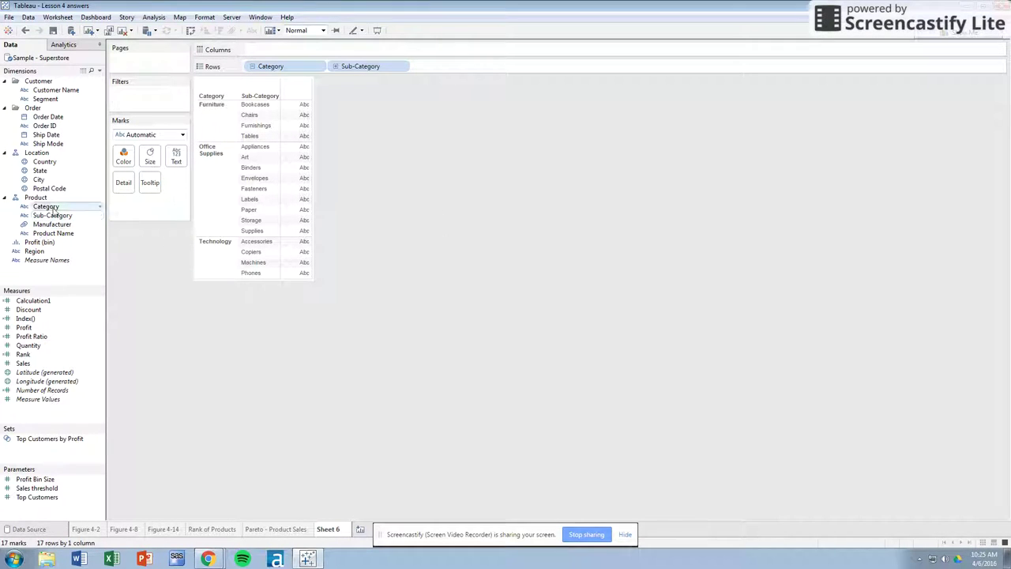
left_click(33, 364)
double_click(34, 364)
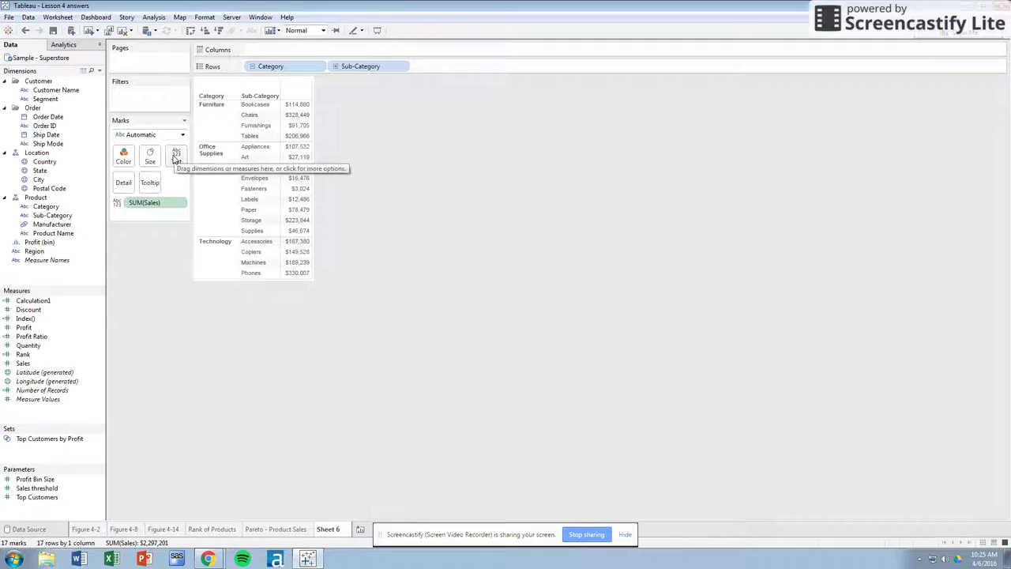
mouse_move(311, 109)
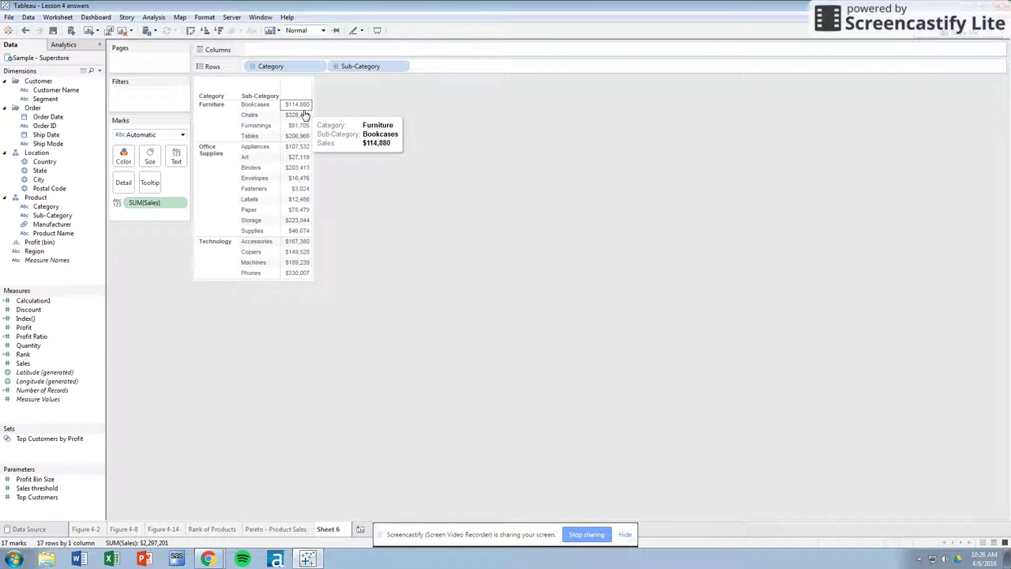
mouse_move(311, 274)
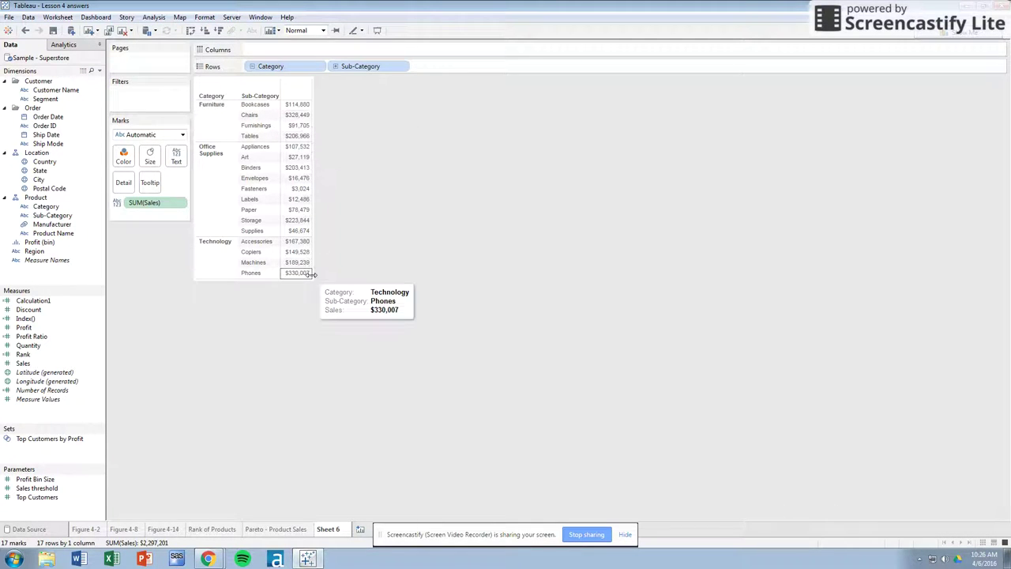
Inspect the table calculation settings for SUM(Sales), then cancel without changes.
left_click(180, 204)
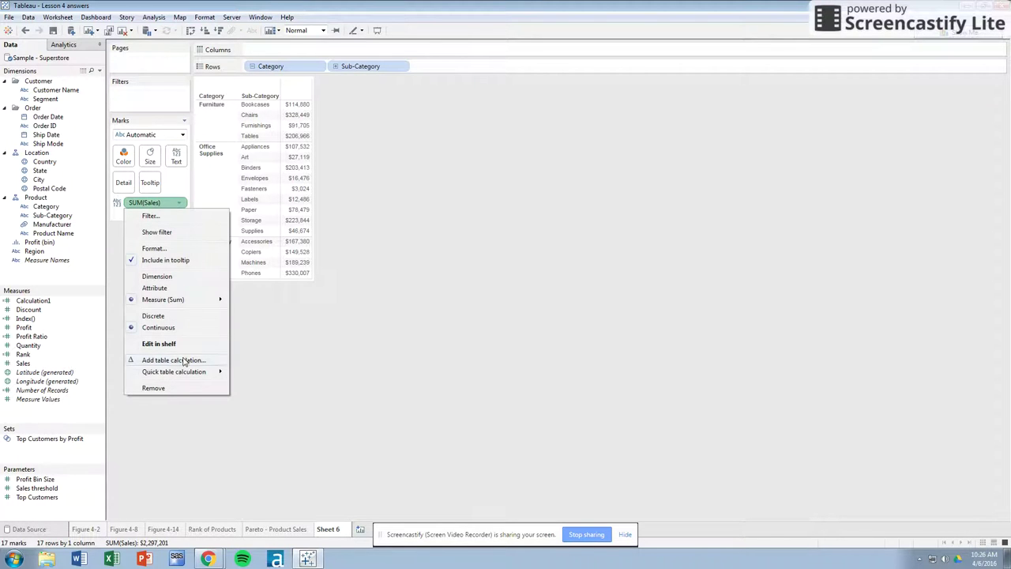
mouse_move(187, 377)
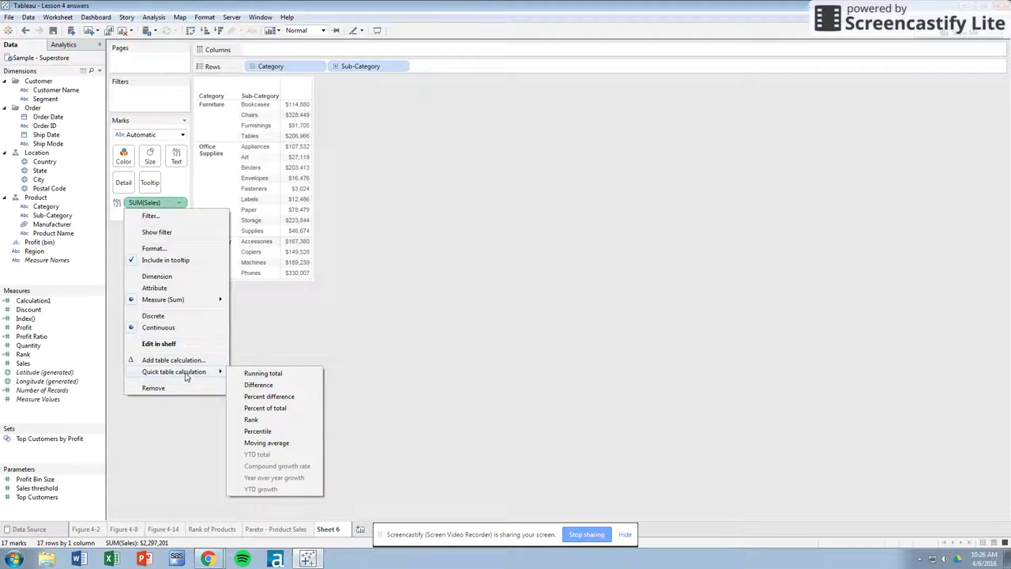
left_click(180, 361)
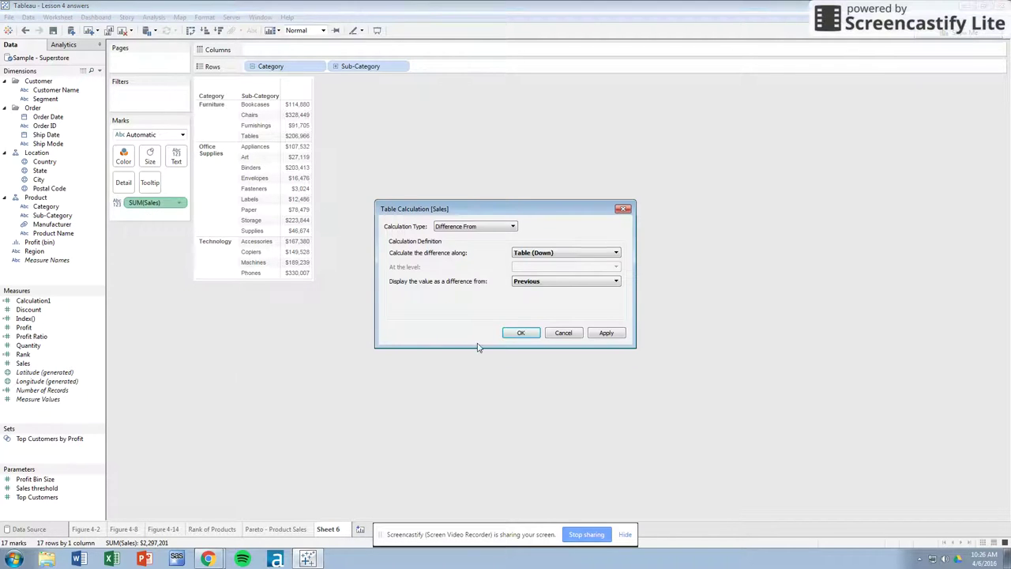
left_click(478, 229)
left_click(534, 231)
left_click(563, 332)
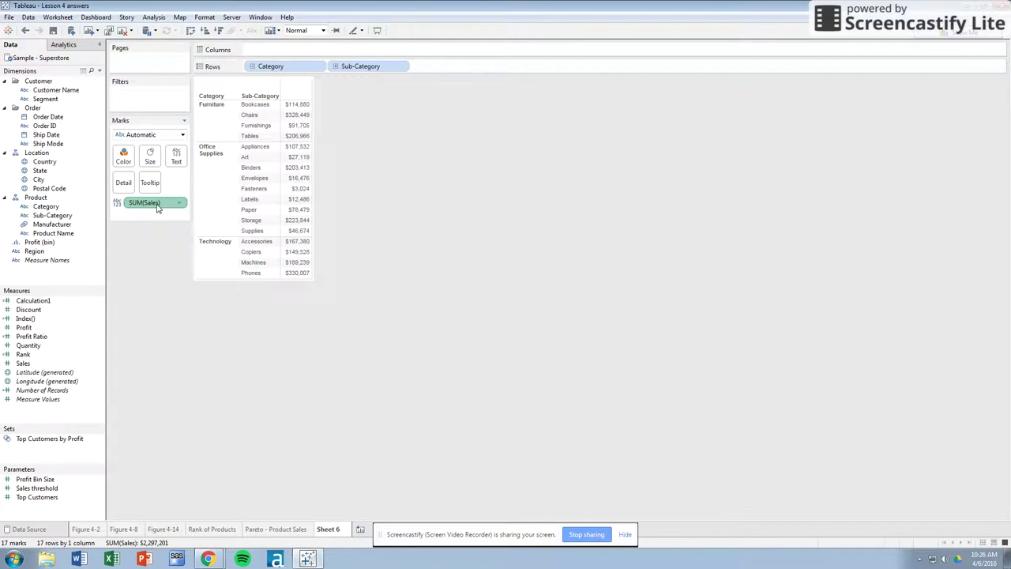
right_click(159, 205)
mouse_move(214, 370)
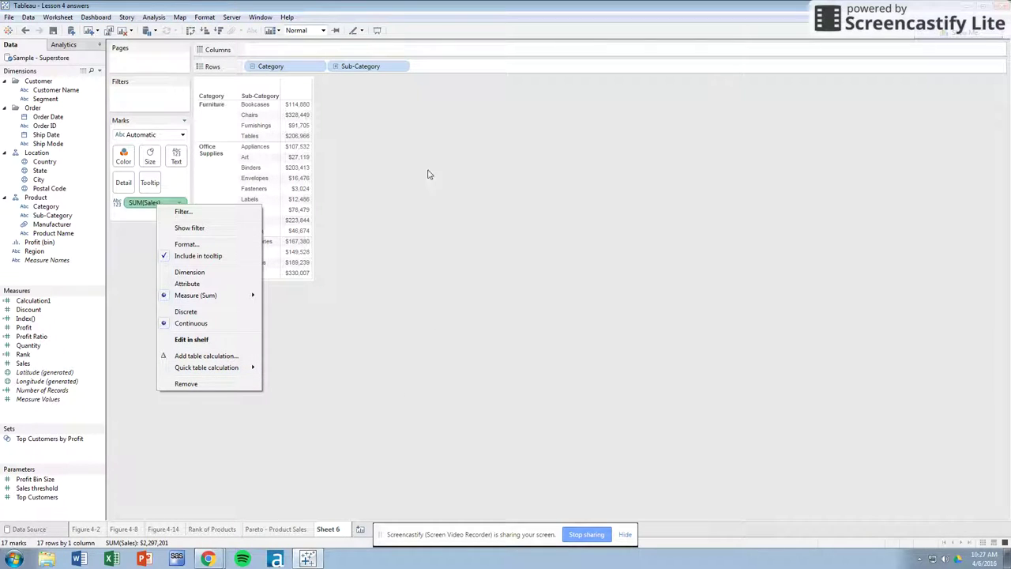
left_click(351, 153)
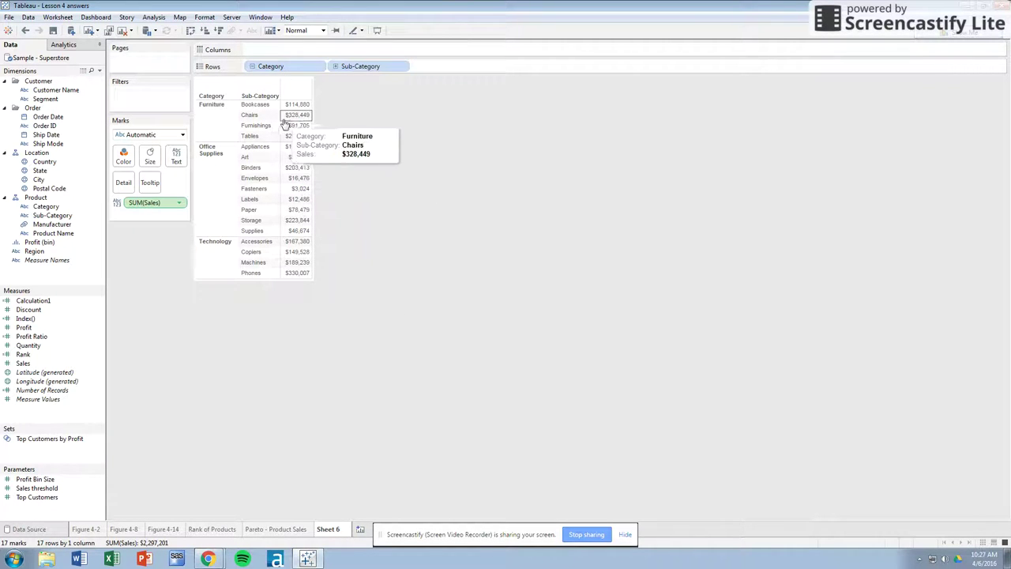
Apply Percent of Total to SUM(Sales), giving Phones 14.37% and Chairs 14.30%.
right_click(167, 204)
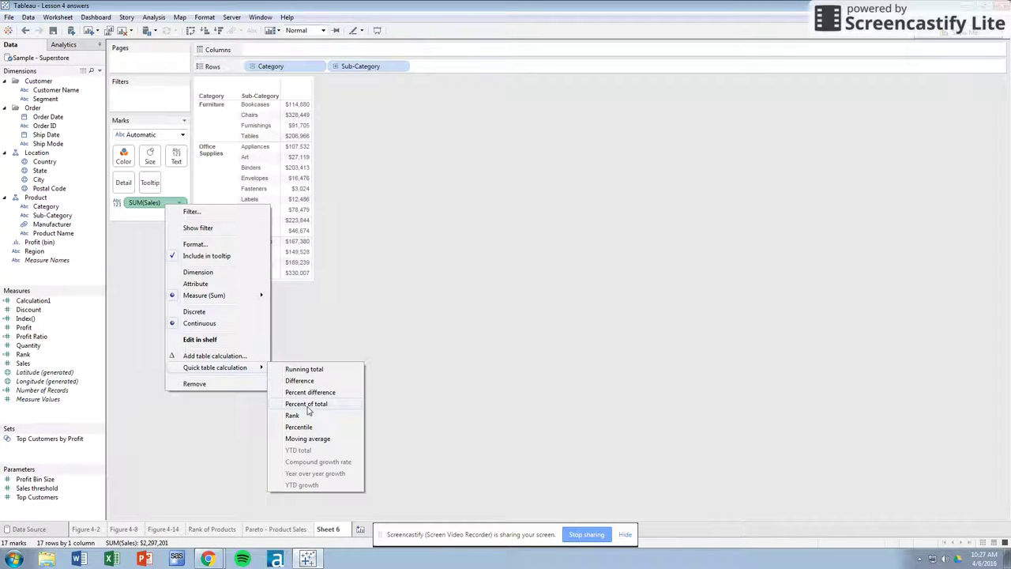
left_click(306, 404)
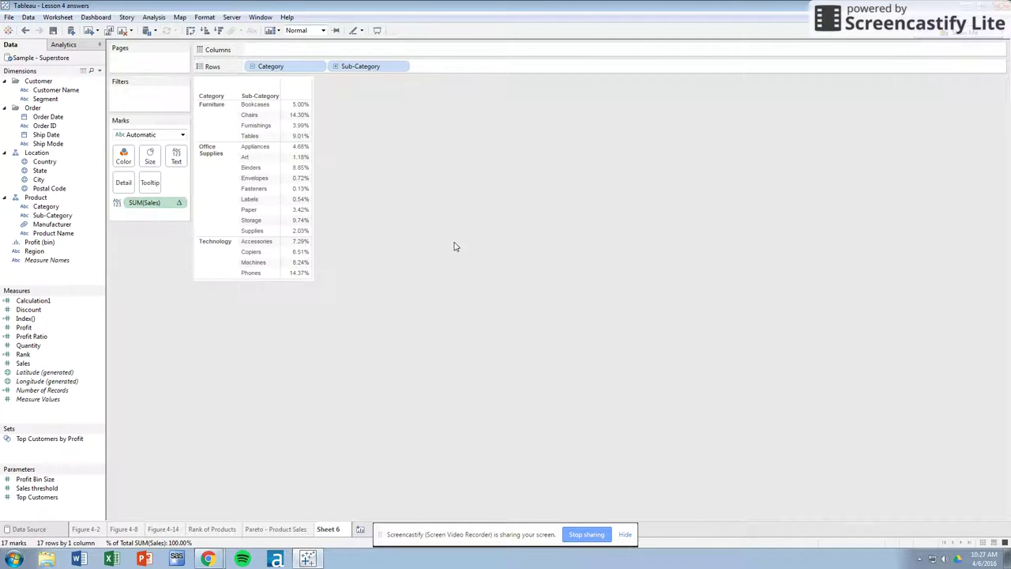
mouse_move(309, 117)
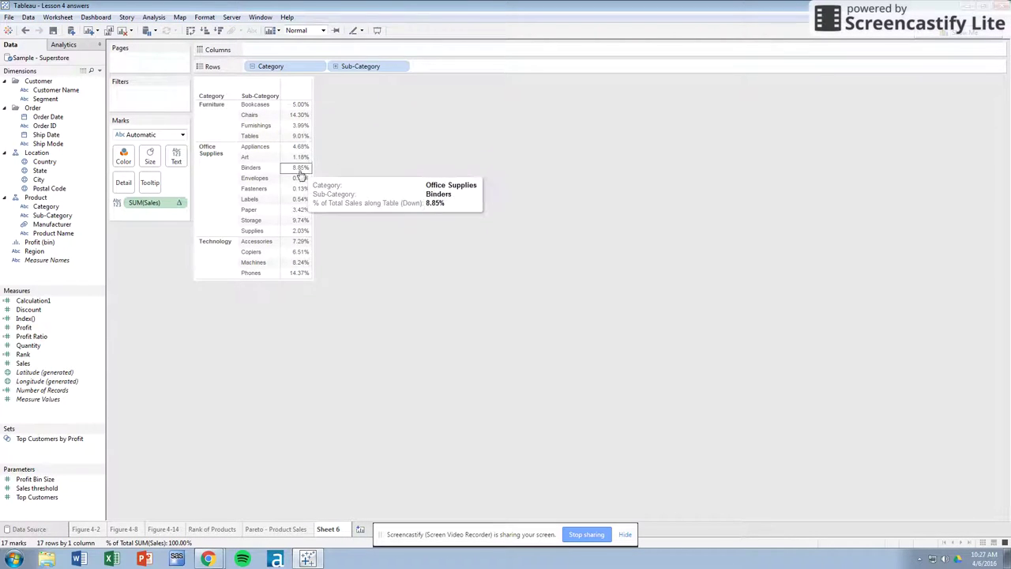
mouse_move(300, 267)
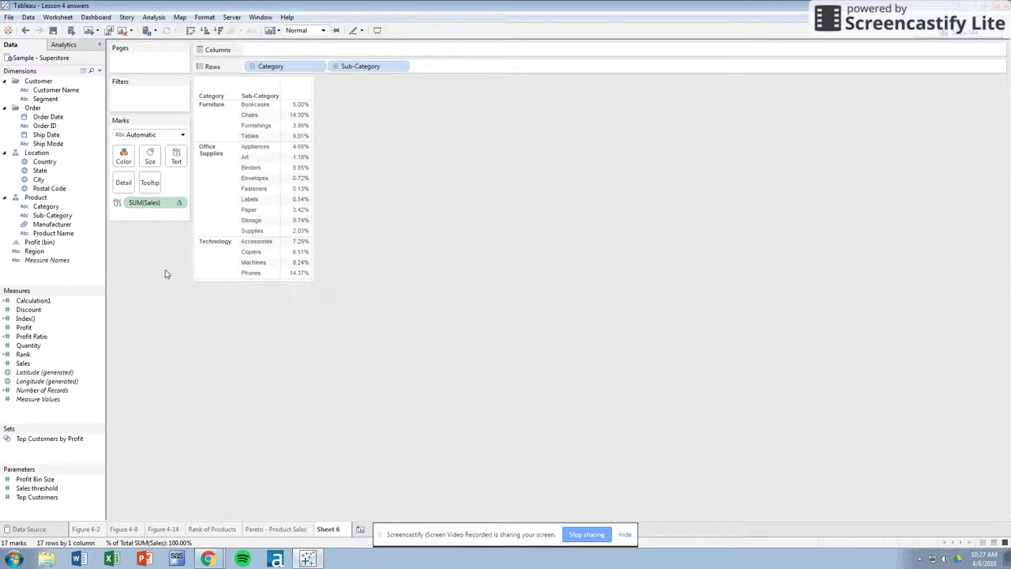
right_click(160, 209)
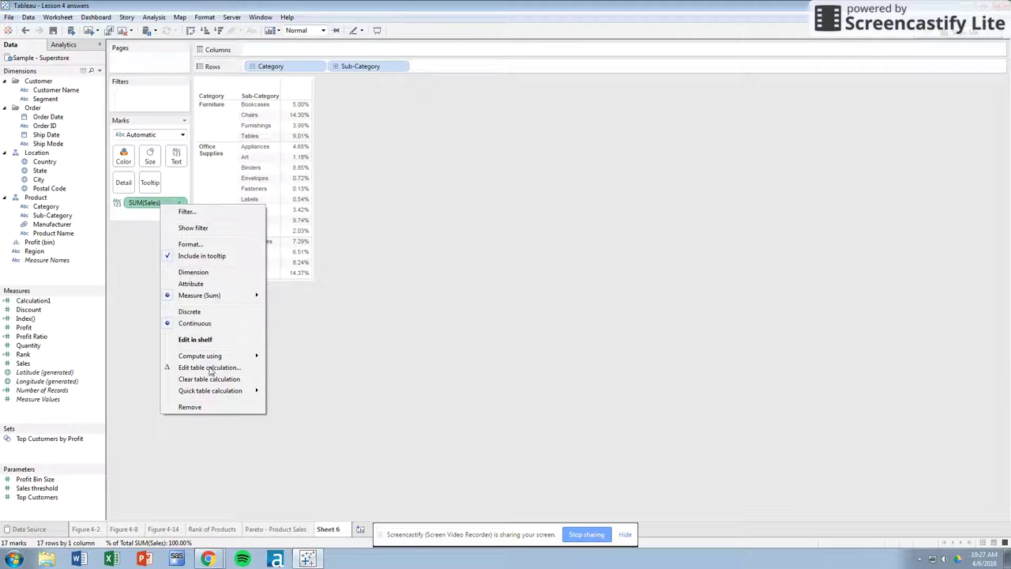
mouse_move(186, 356)
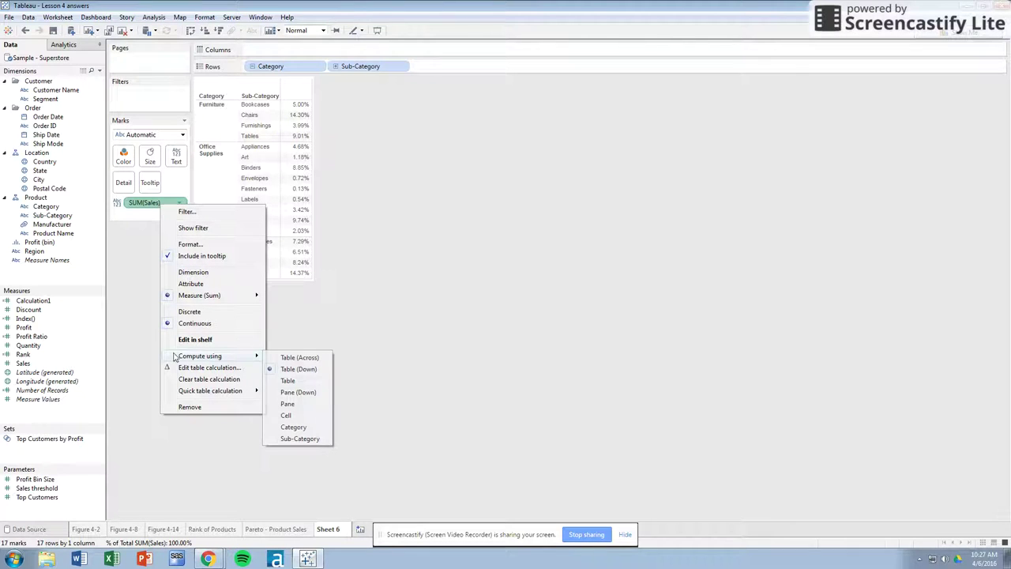
left_click(349, 367)
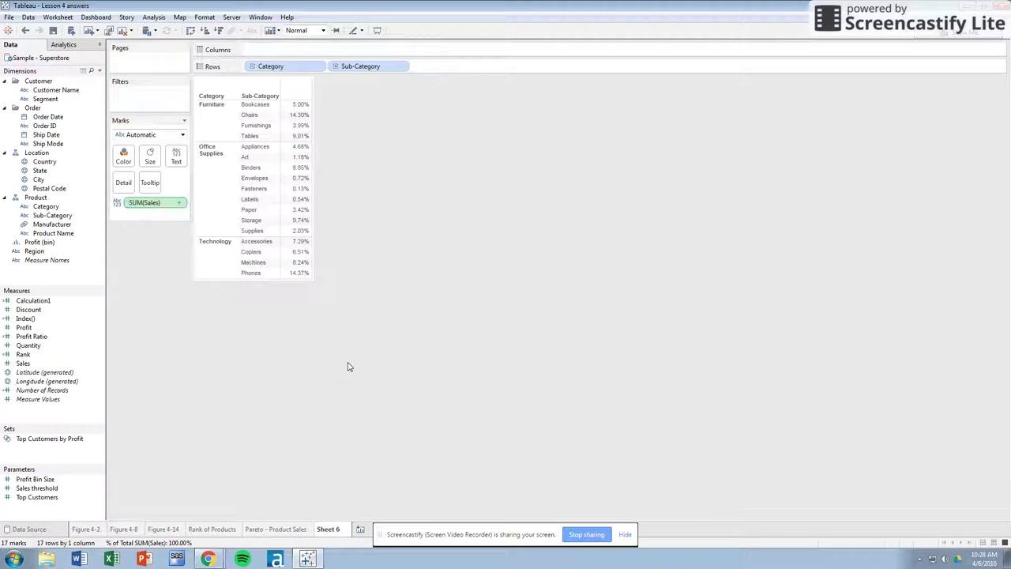
Add a Grand Total row to the percent-of-total table.
left_click(103, 17)
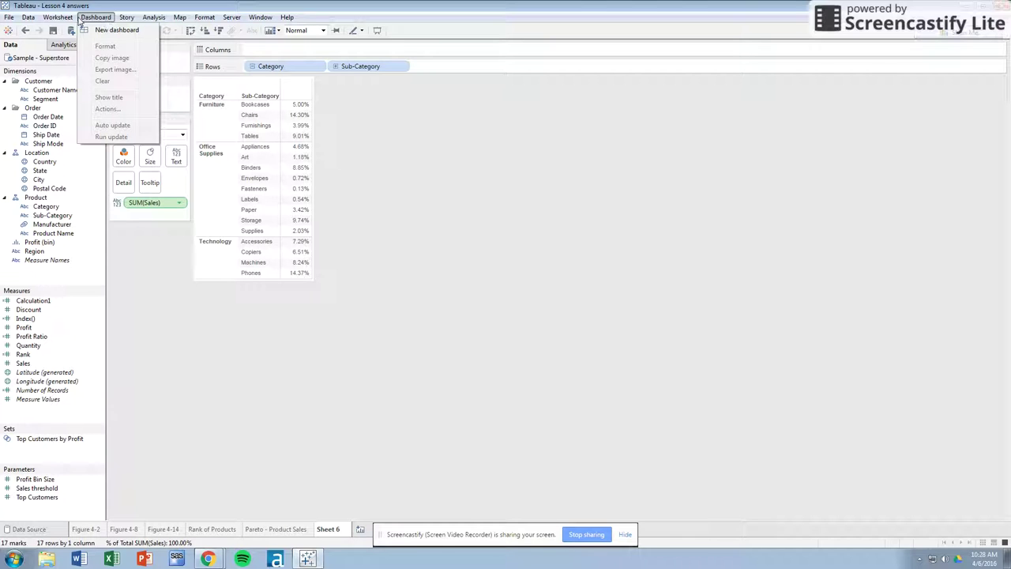
mouse_move(60, 22)
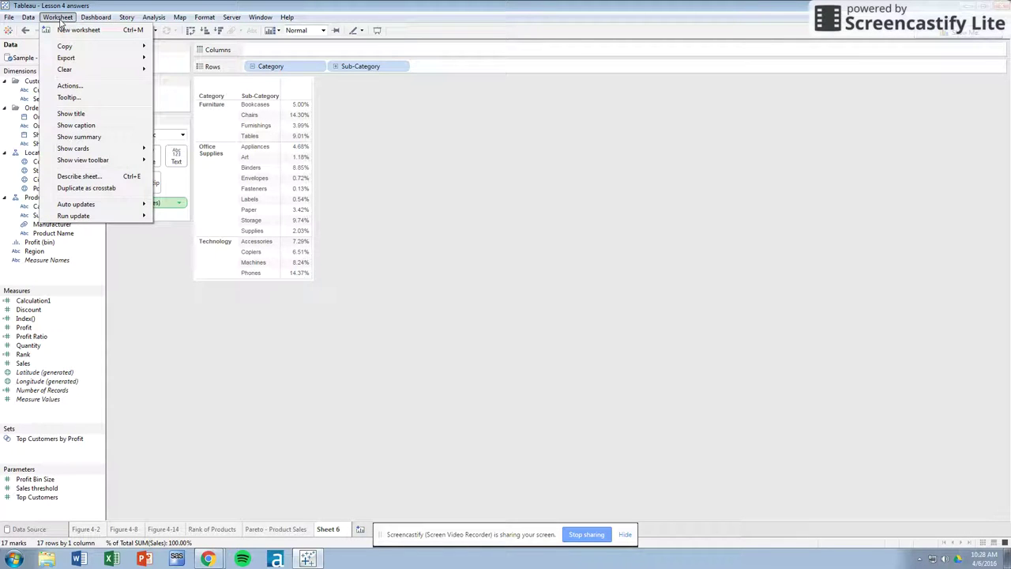
mouse_move(154, 19)
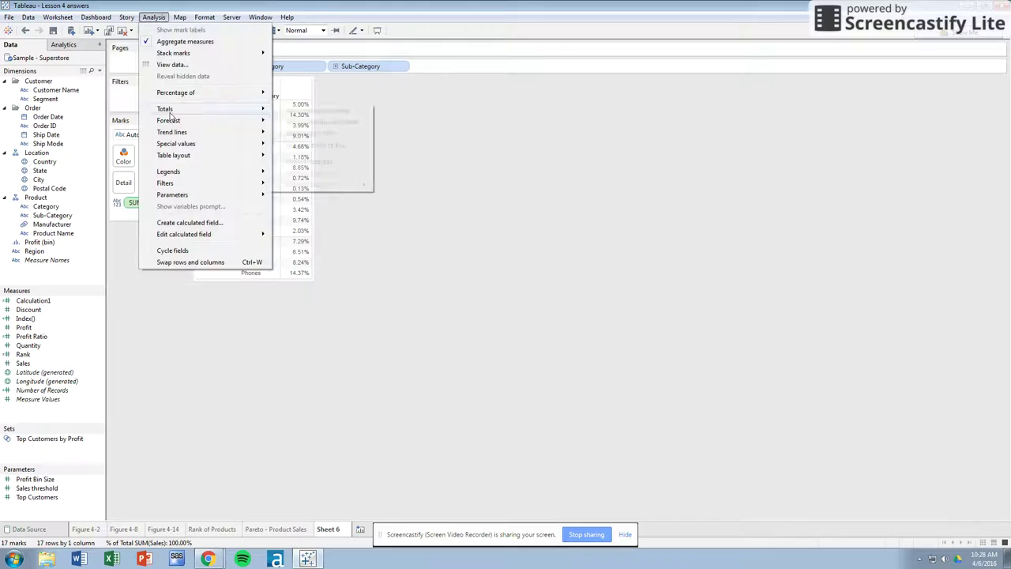
mouse_move(167, 110)
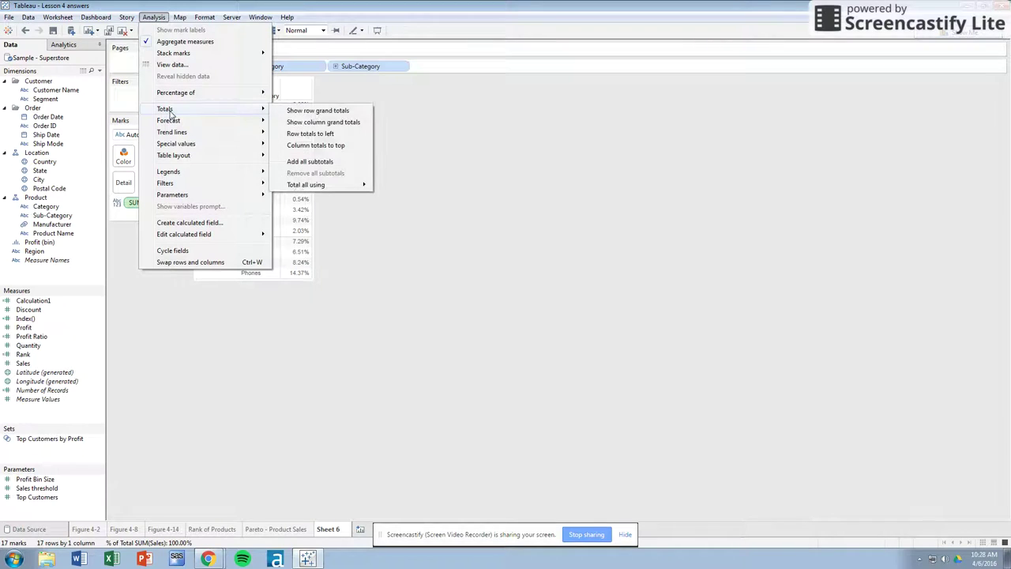
left_click(335, 123)
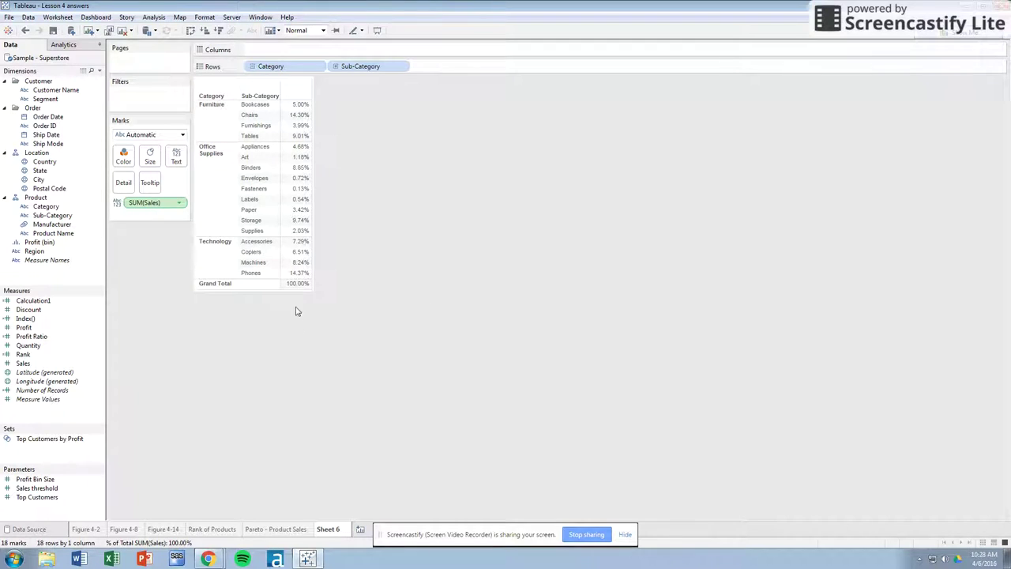
Add all subtotals: Furniture 32.30%, Office Supplies 31.30%, Technology 36.40%.
left_click(154, 17)
mouse_move(191, 108)
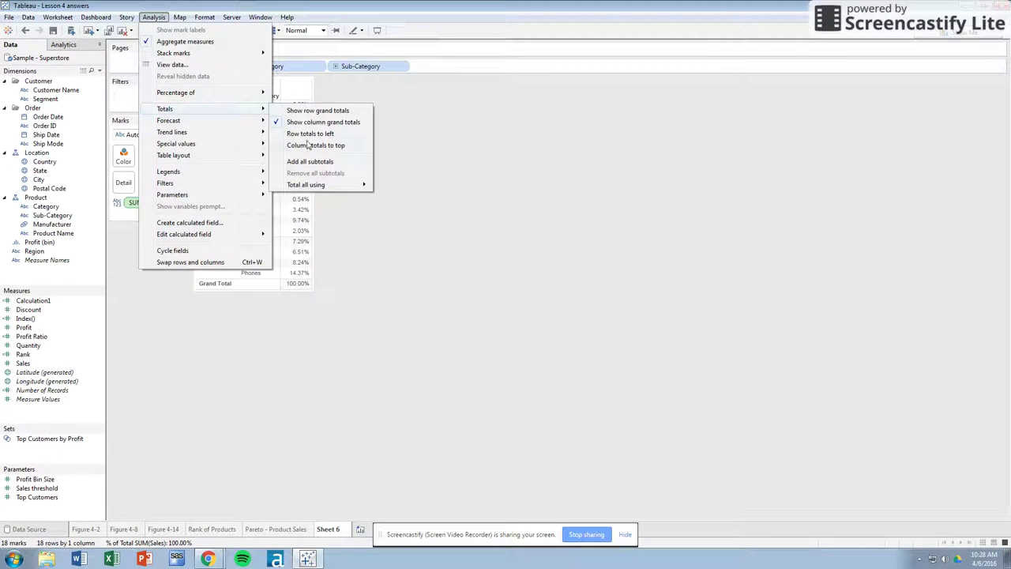
left_click(310, 159)
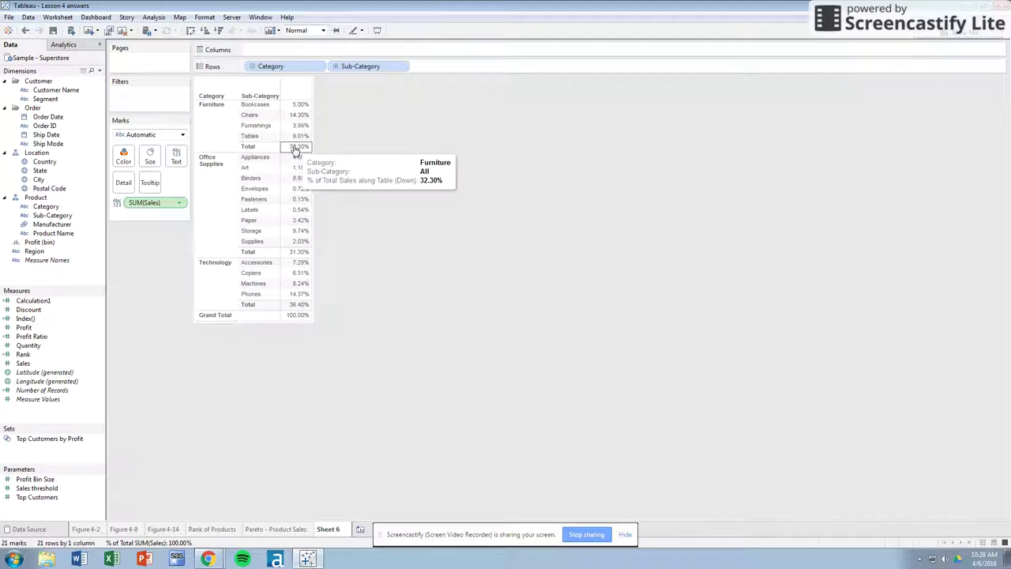
mouse_move(295, 151)
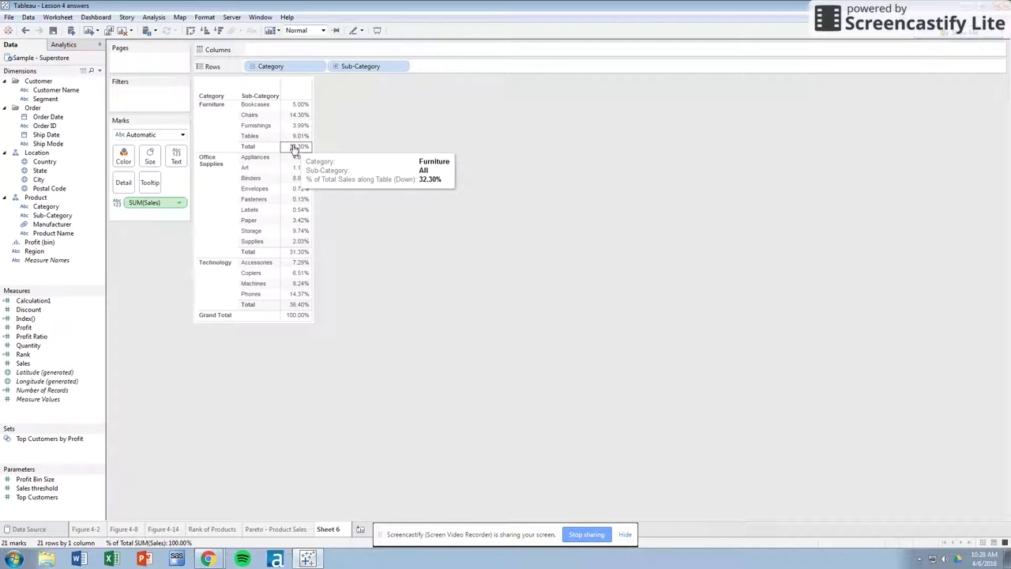
Compute the percentages using Pane (Down), so each category subtotal reads 100.00%.
mouse_move(300, 175)
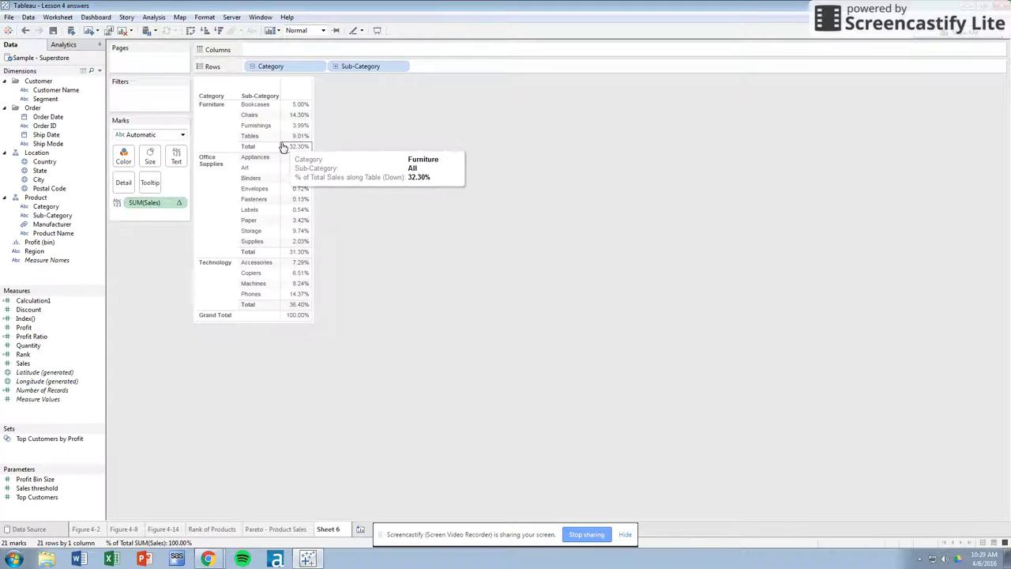
right_click(161, 203)
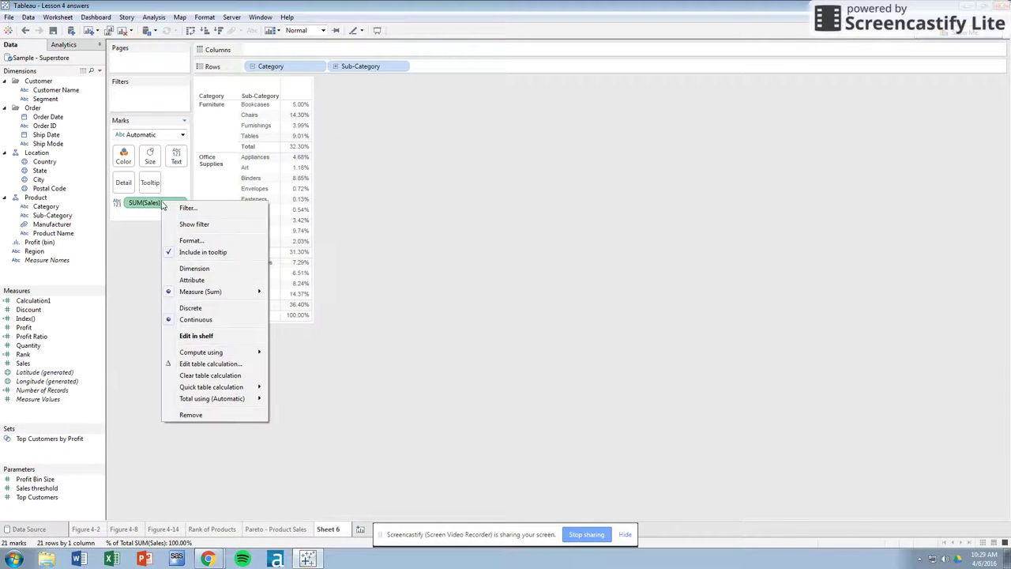
mouse_move(208, 352)
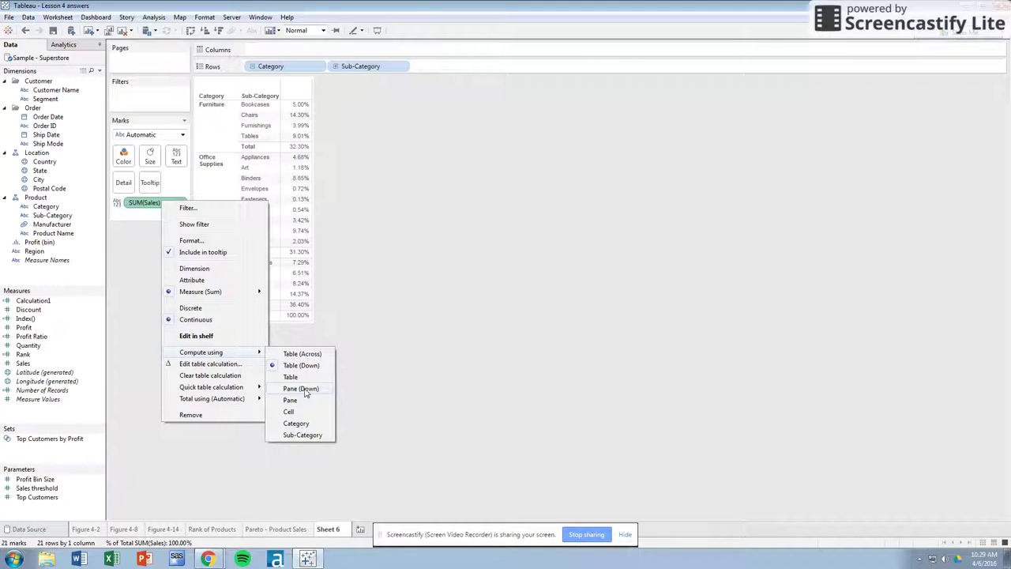
left_click(302, 388)
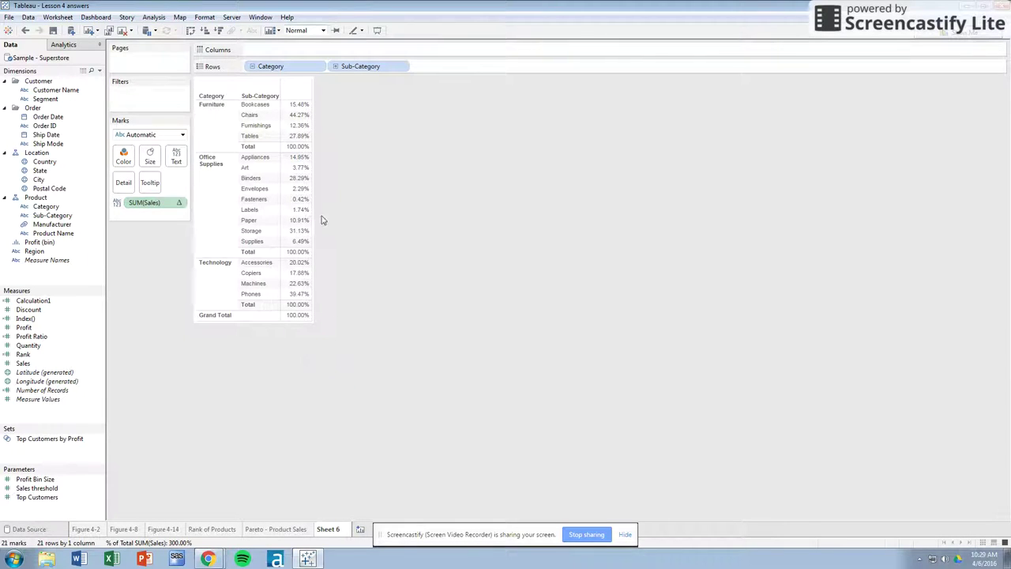
mouse_move(297, 153)
Save the percent table-calc pill as a measure, renaming Calculation2 to 'Sales - percent of total'.
mouse_move(301, 120)
mouse_move(169, 213)
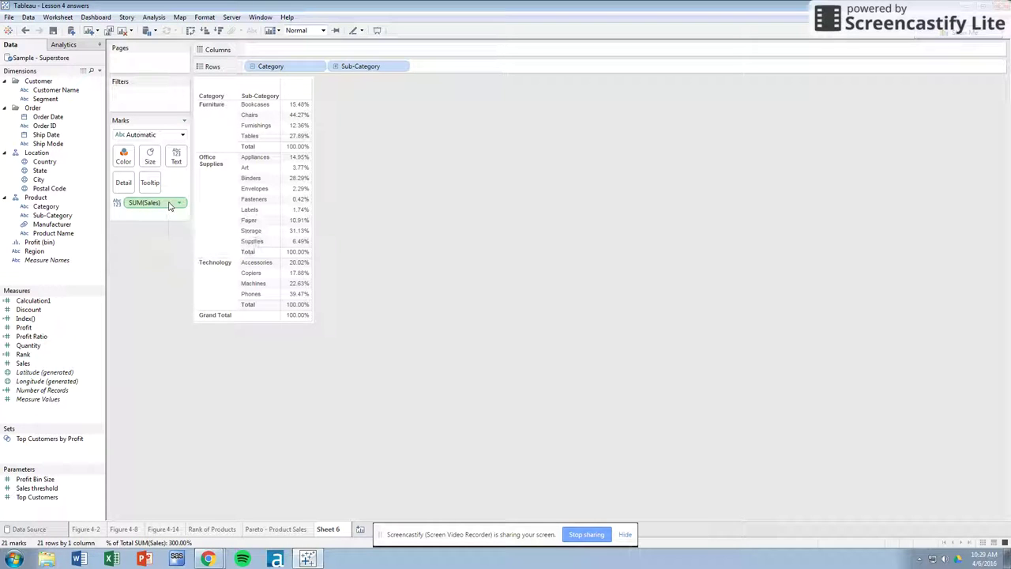
left_click_drag(169, 204, 94, 320)
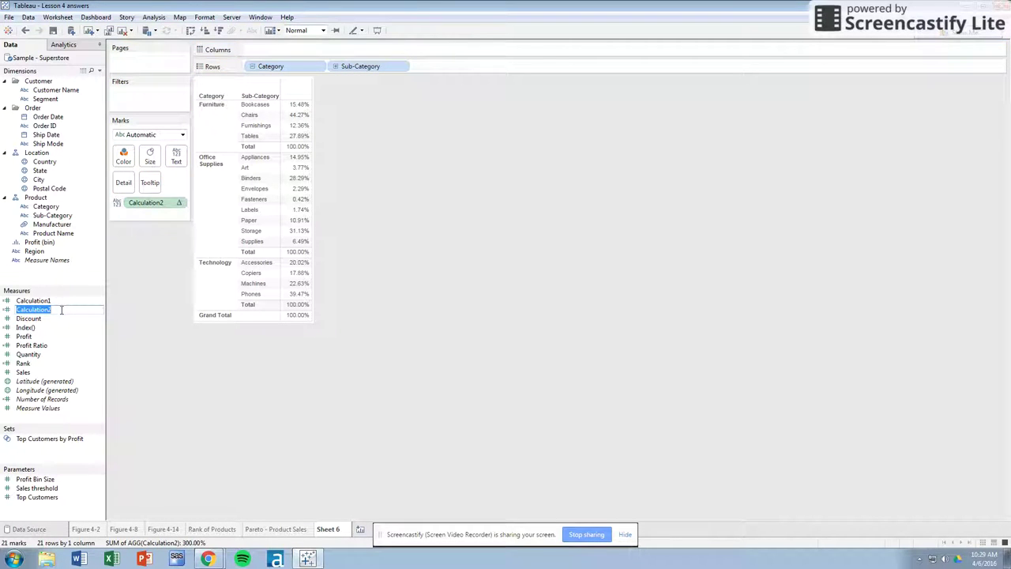
key("BackSpace")
type("Sales - percent of total")
key("Return")
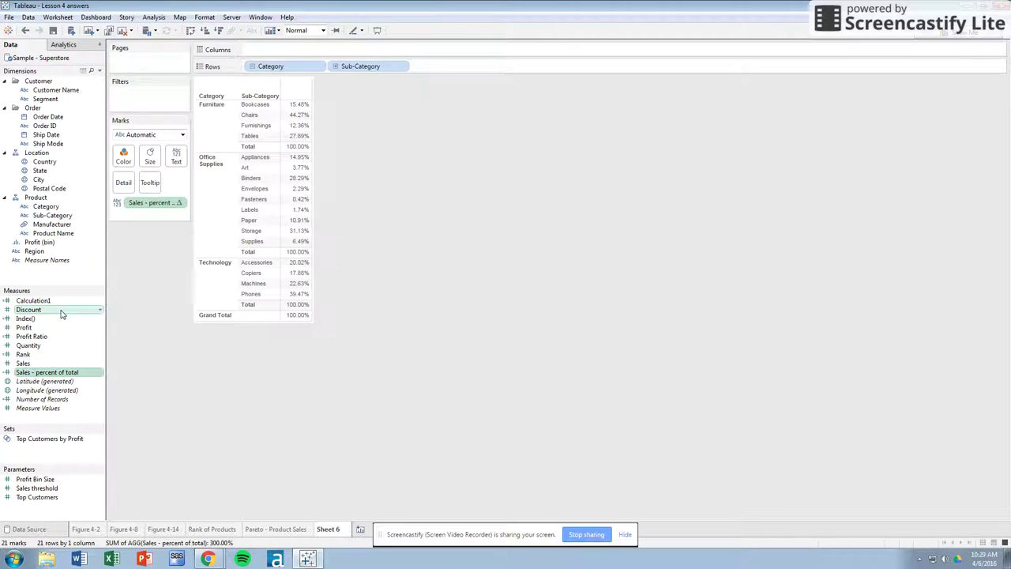
right_click(47, 376)
left_click(70, 196)
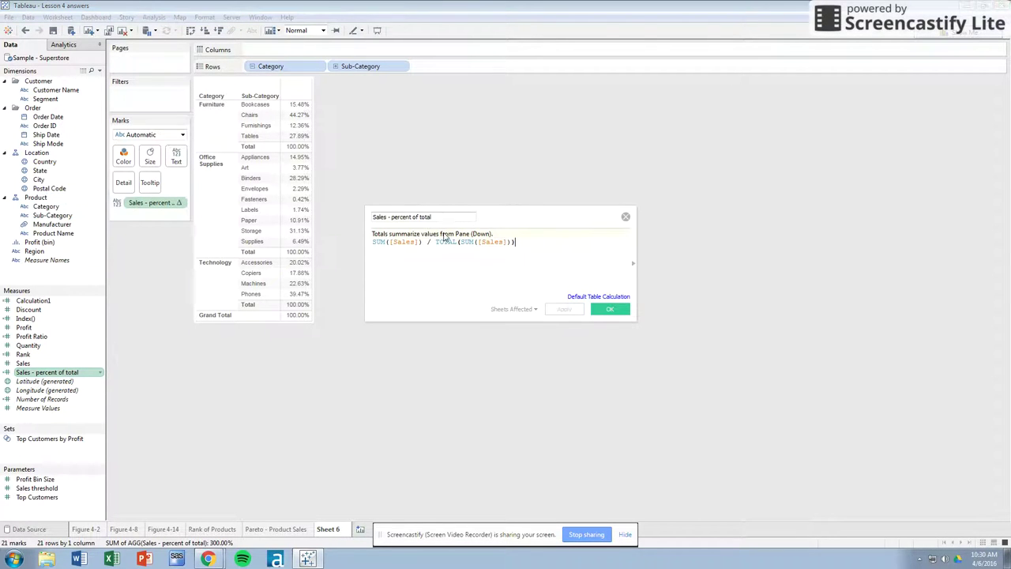
left_click_drag(497, 216, 451, 190)
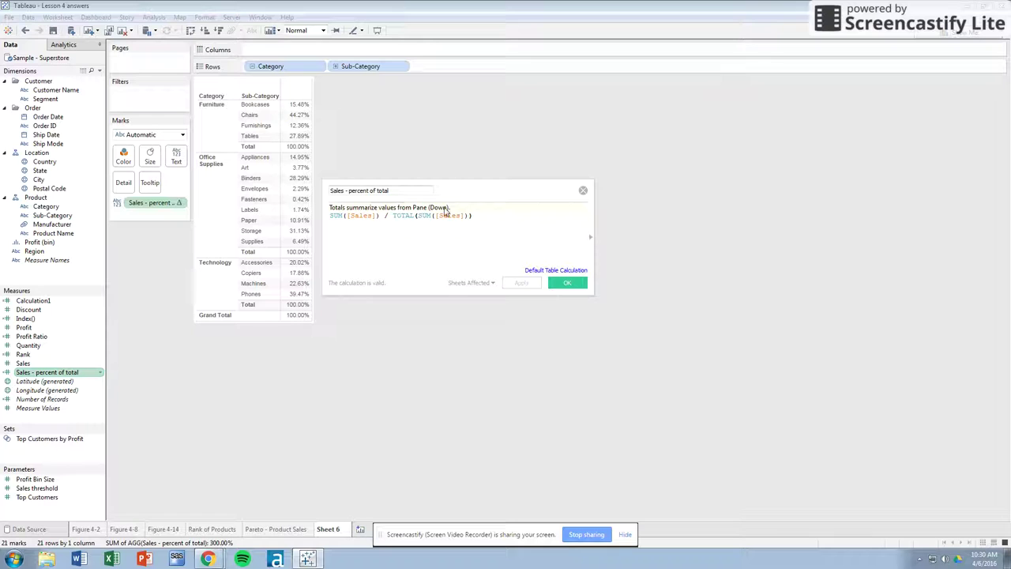
left_click(549, 272)
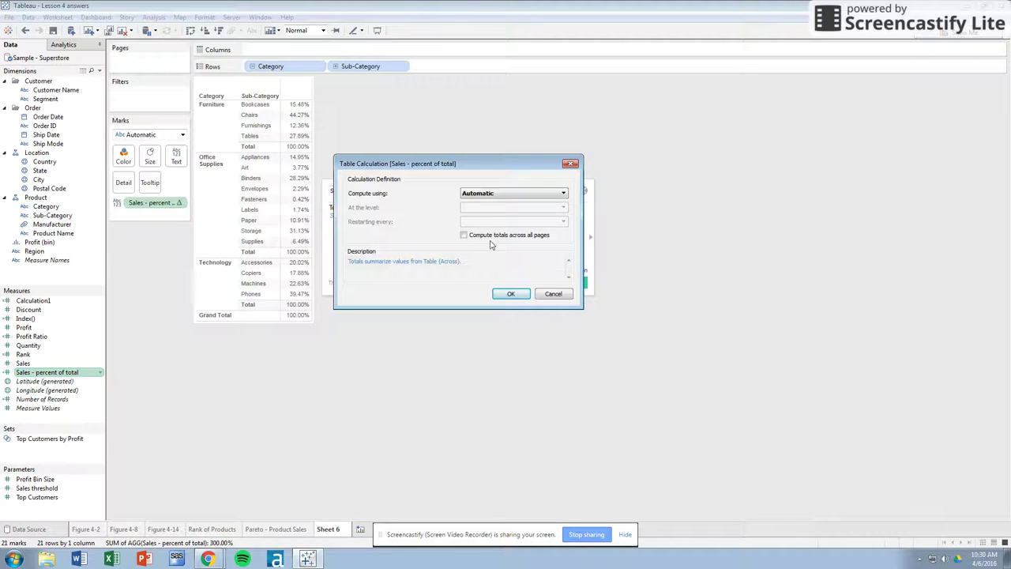
left_click(478, 194)
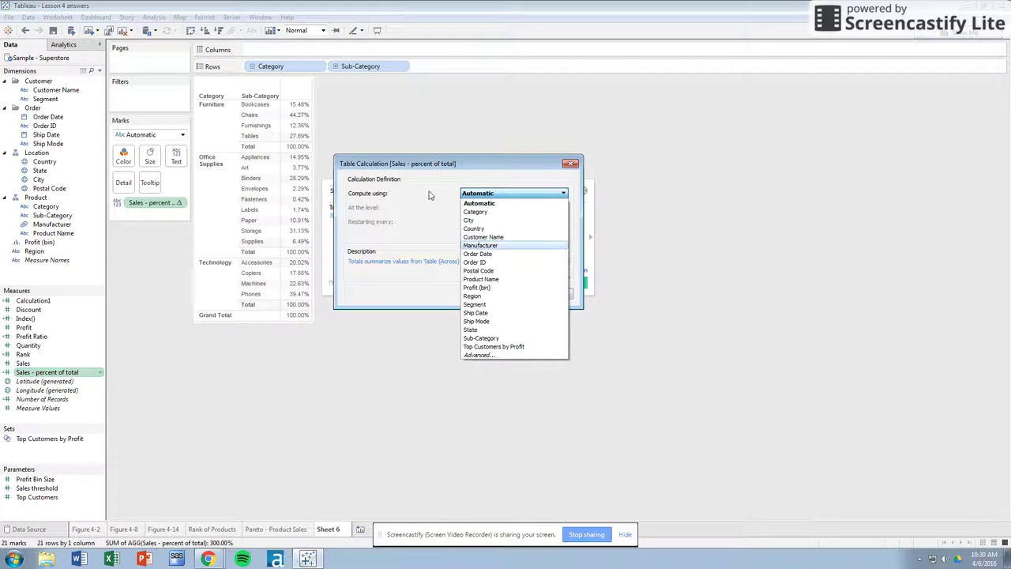
left_click(448, 183)
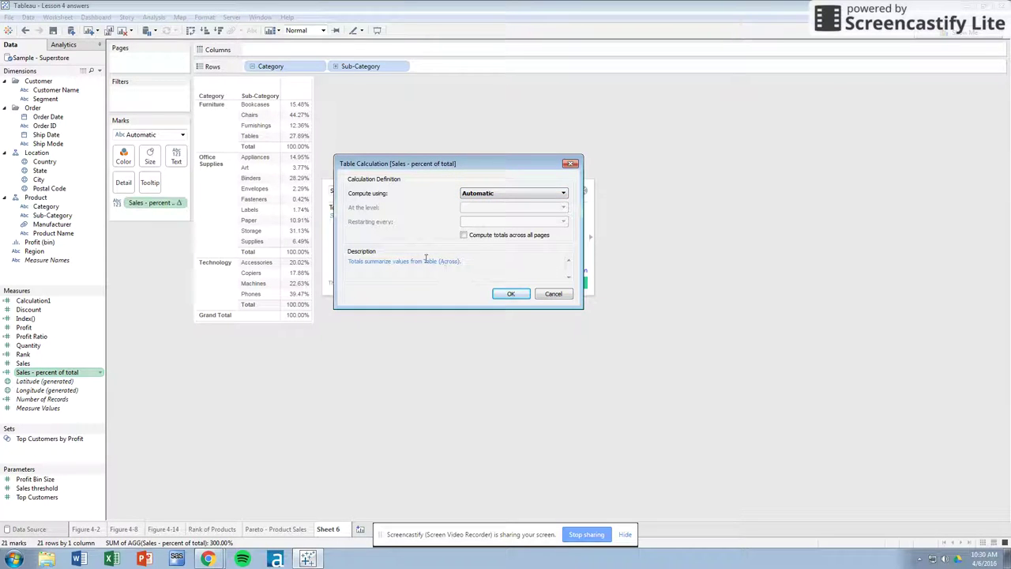
left_click(549, 297)
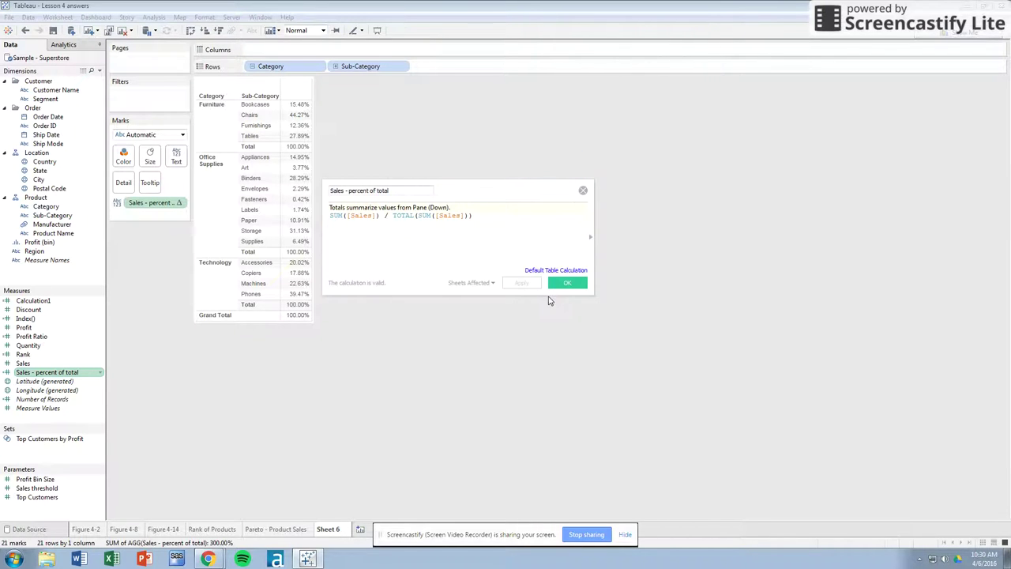
left_click(583, 190)
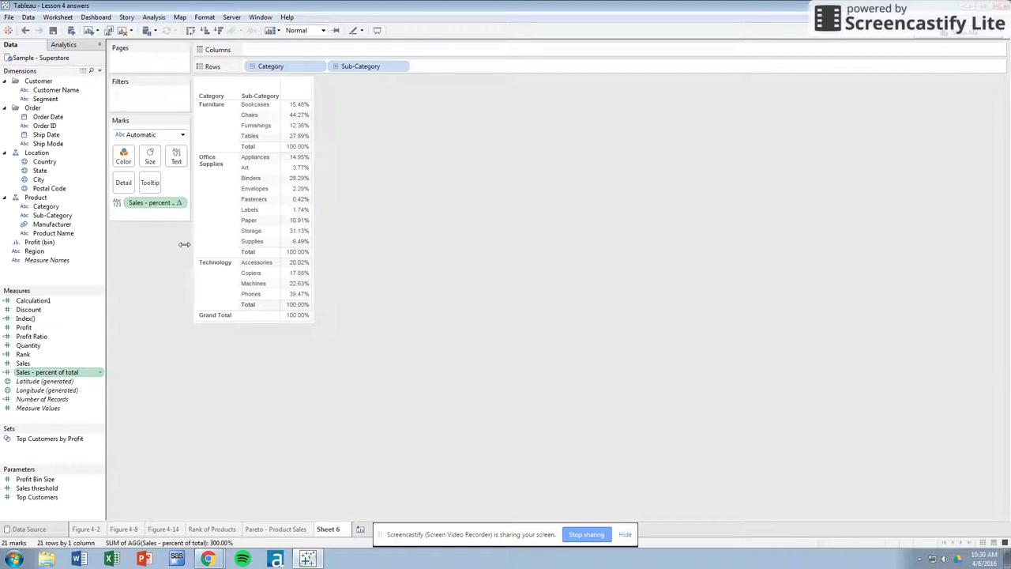
Add a Sales dollar column beside the percentages, then switch to the Figure 4-2 sheet.
double_click(23, 363)
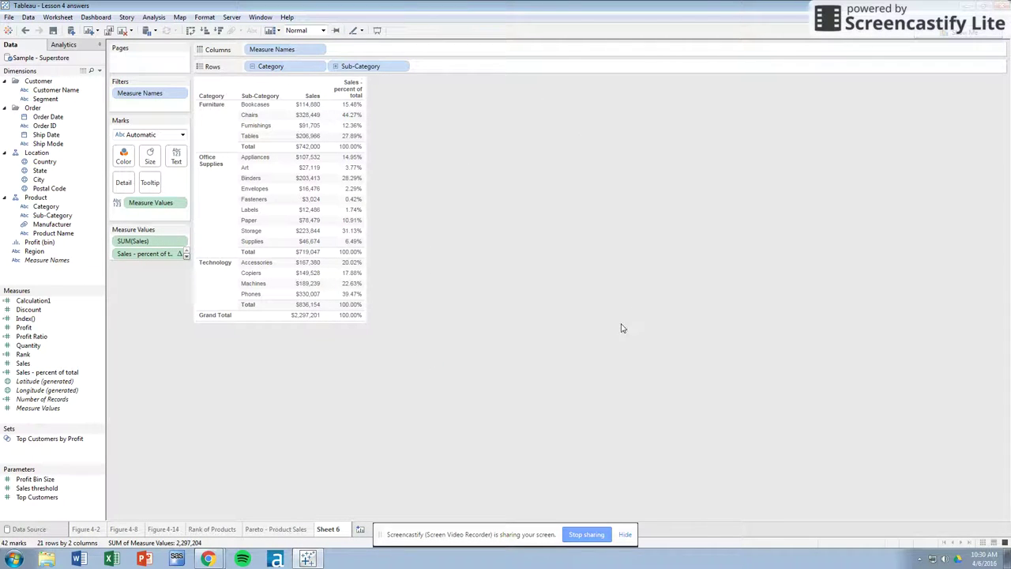
left_click(95, 530)
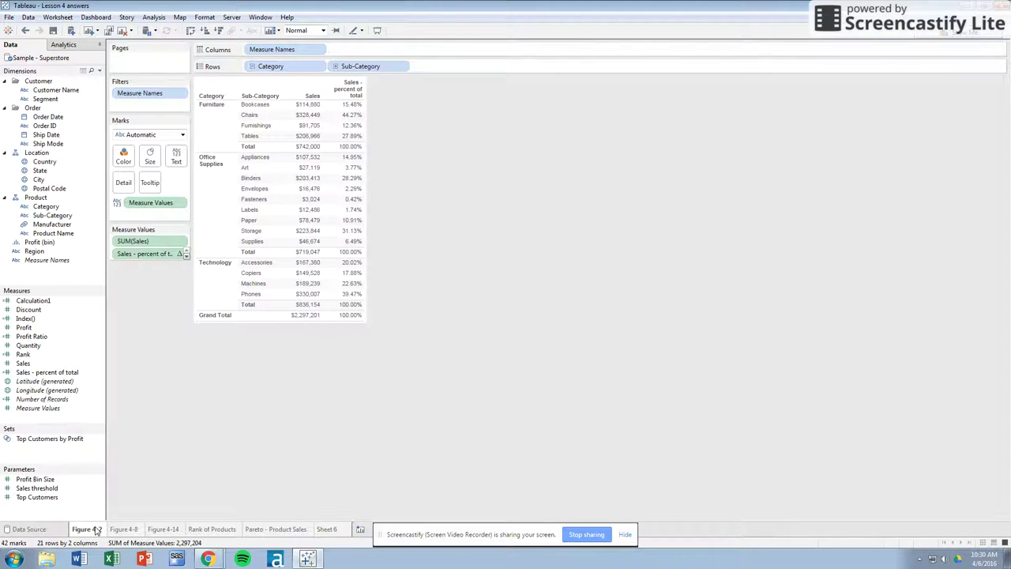
Switch back to Sheet 6, showing Chairs at $328,449 and 44.27%.
left_click(333, 533)
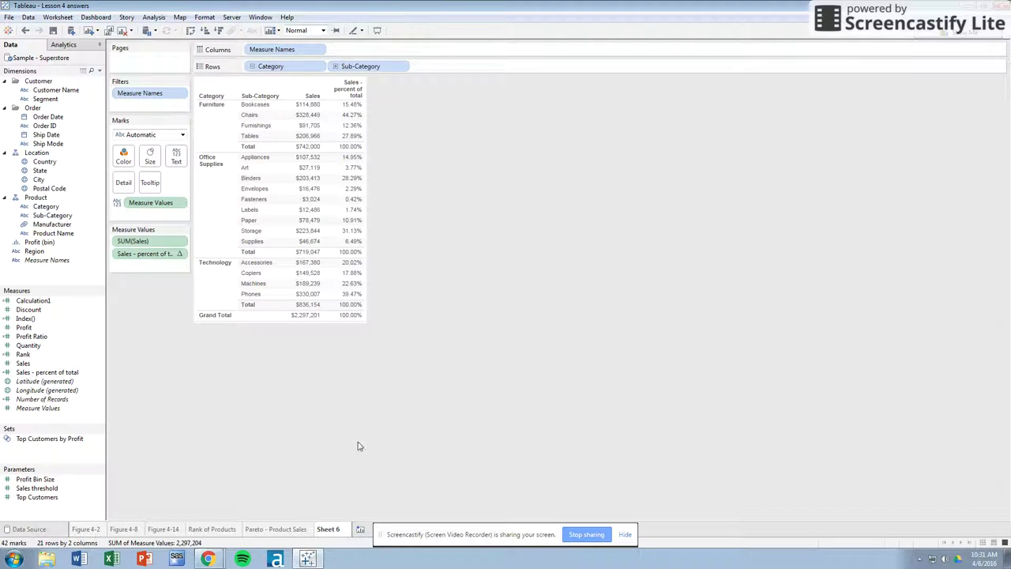
Switch to the Figure 4-14 sheet of monthly sales percentages by segment and category.
left_click(164, 529)
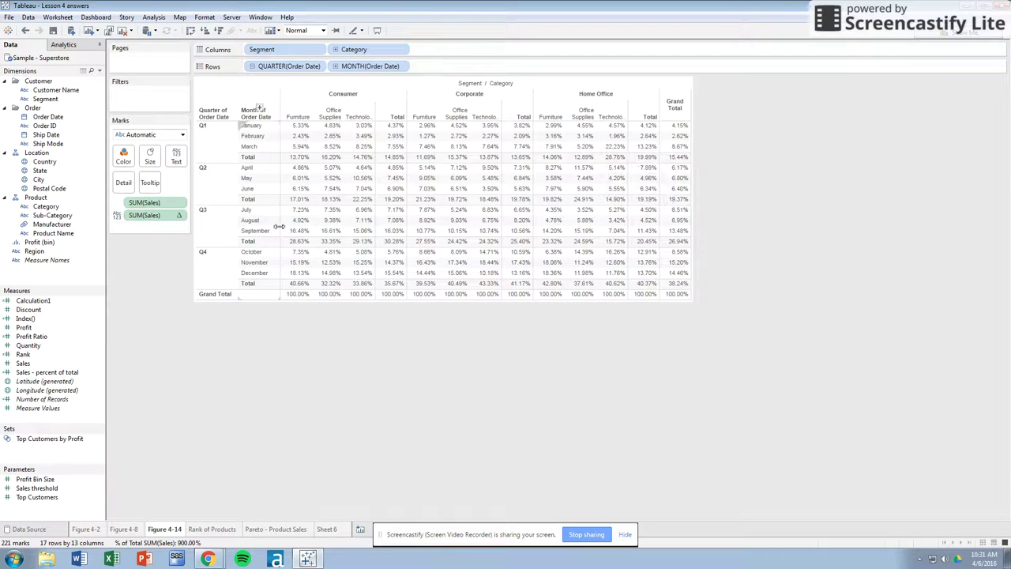
mouse_move(291, 268)
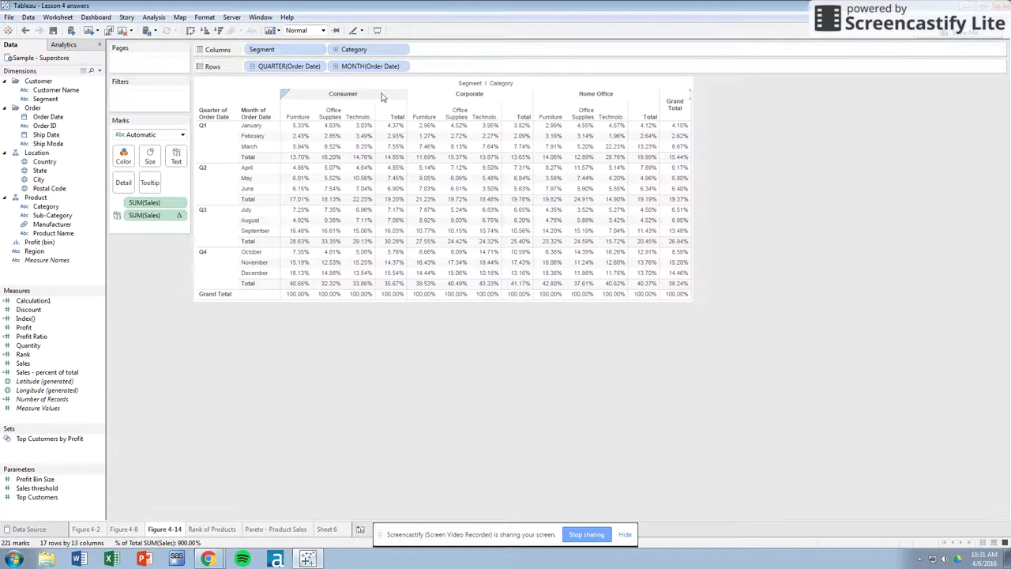
mouse_move(454, 138)
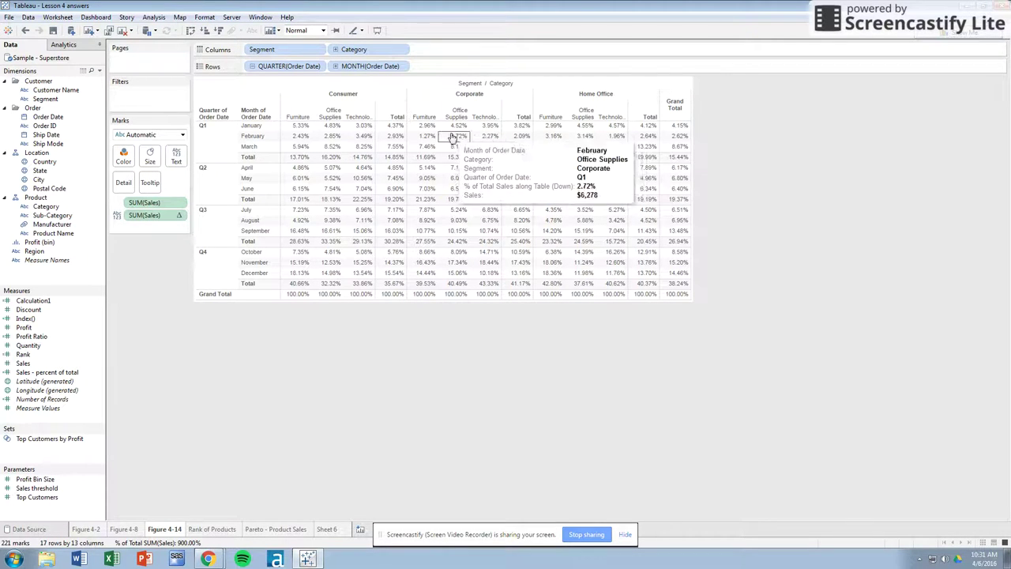
right_click(163, 214)
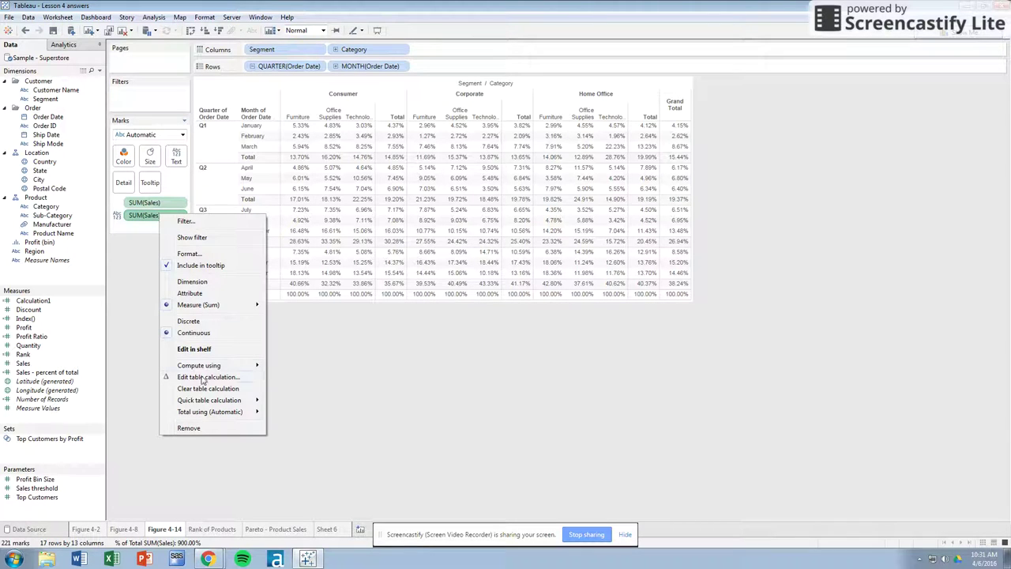
mouse_move(206, 369)
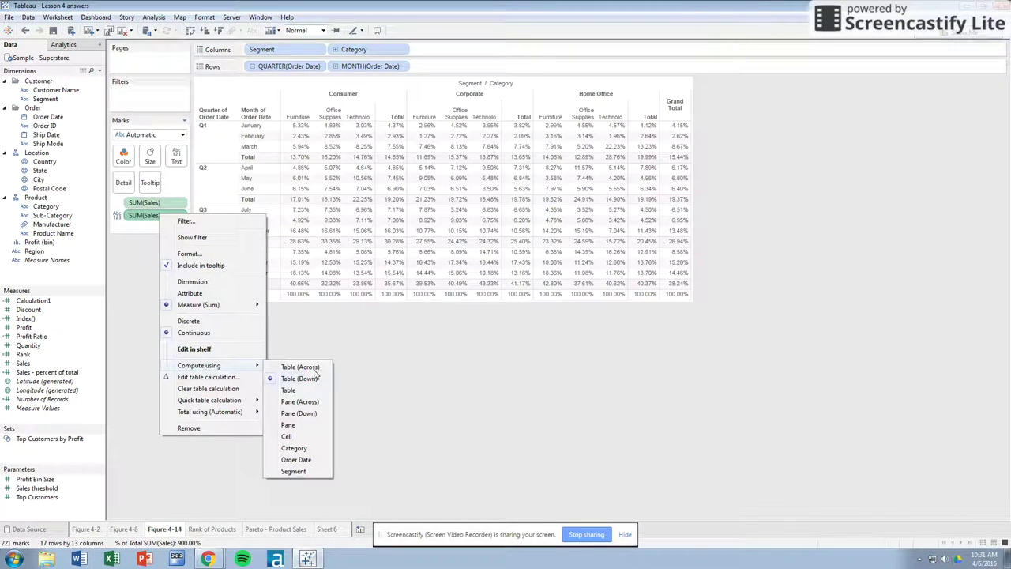
left_click(388, 382)
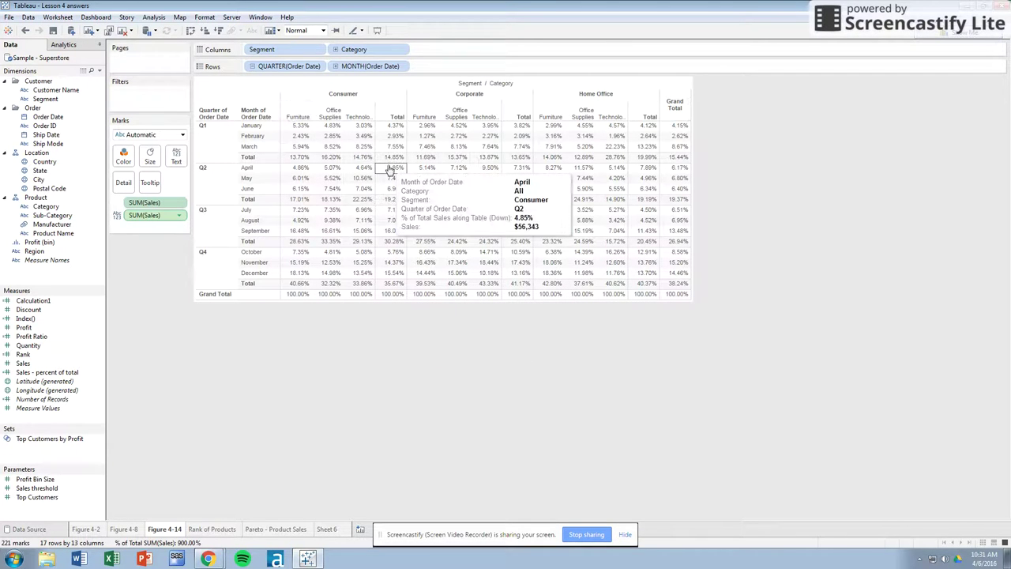
right_click(154, 219)
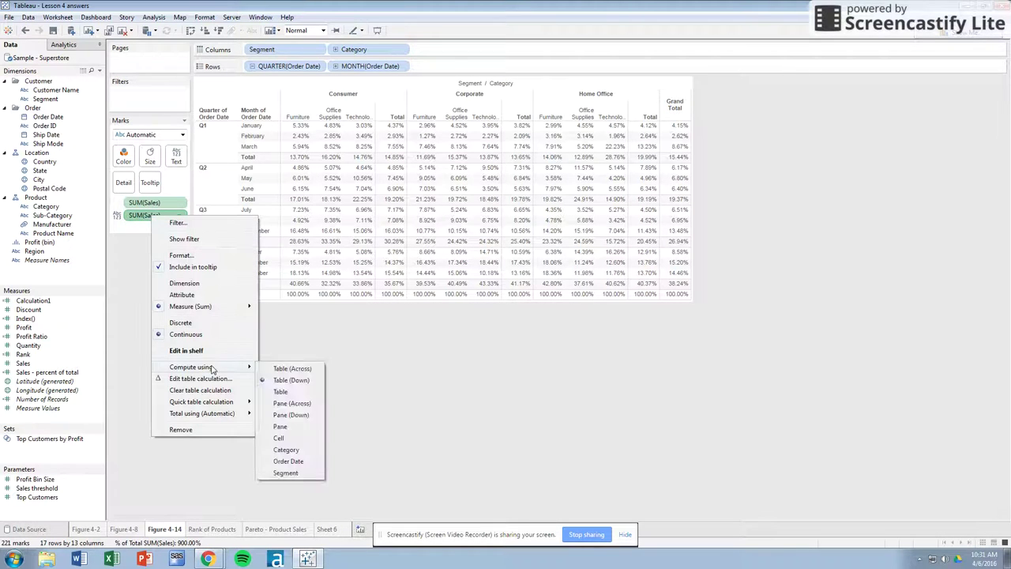
left_click(372, 380)
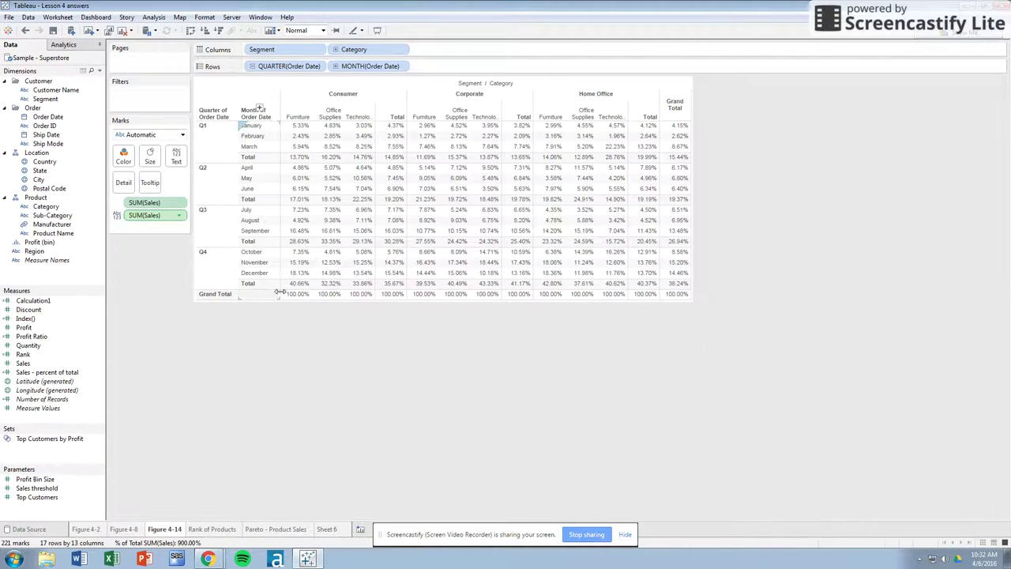
mouse_move(304, 294)
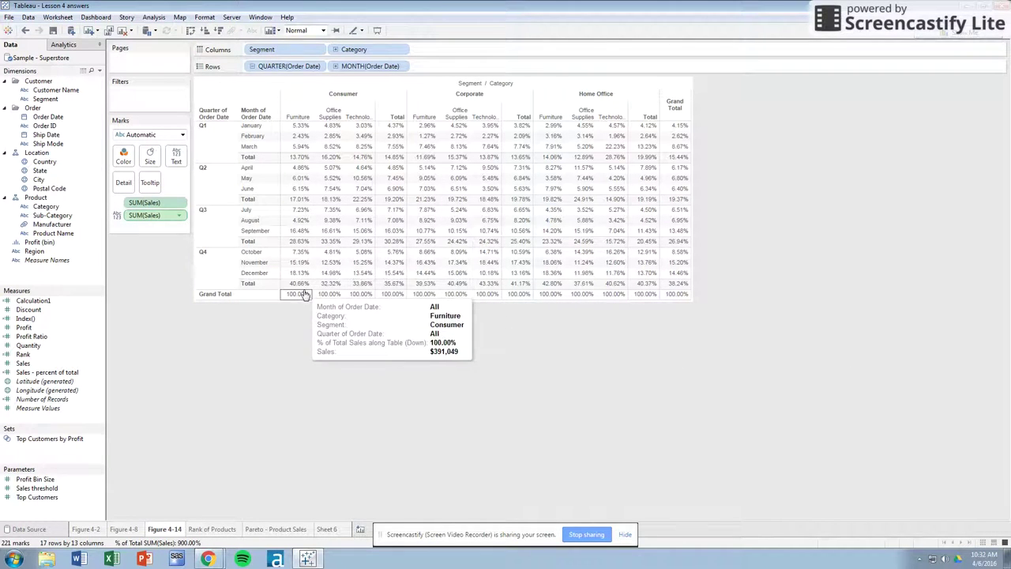
mouse_move(300, 158)
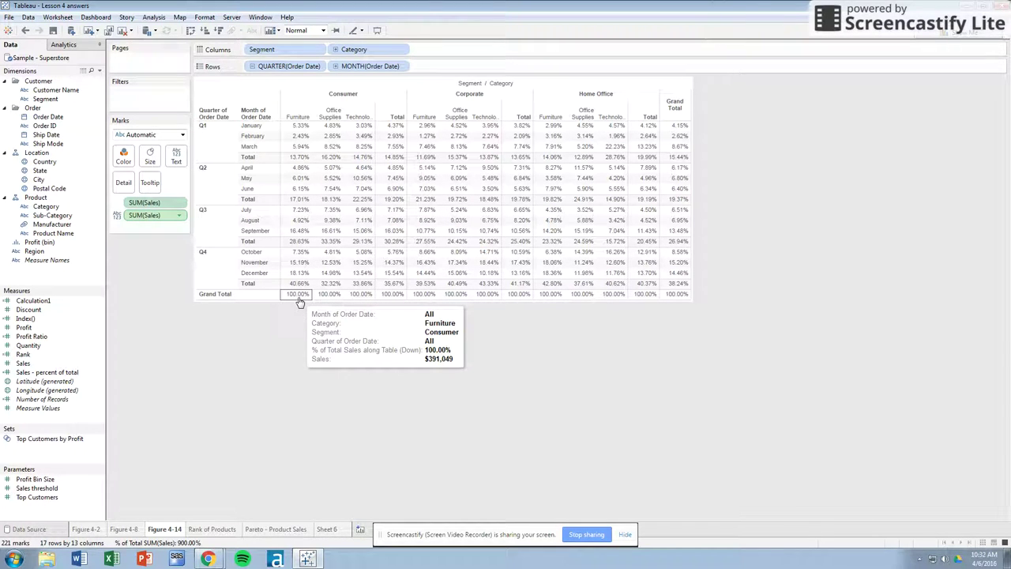
Compute SUM(Sales) percentages using Table (Across), so each Grand Total reads 100.00%.
right_click(156, 220)
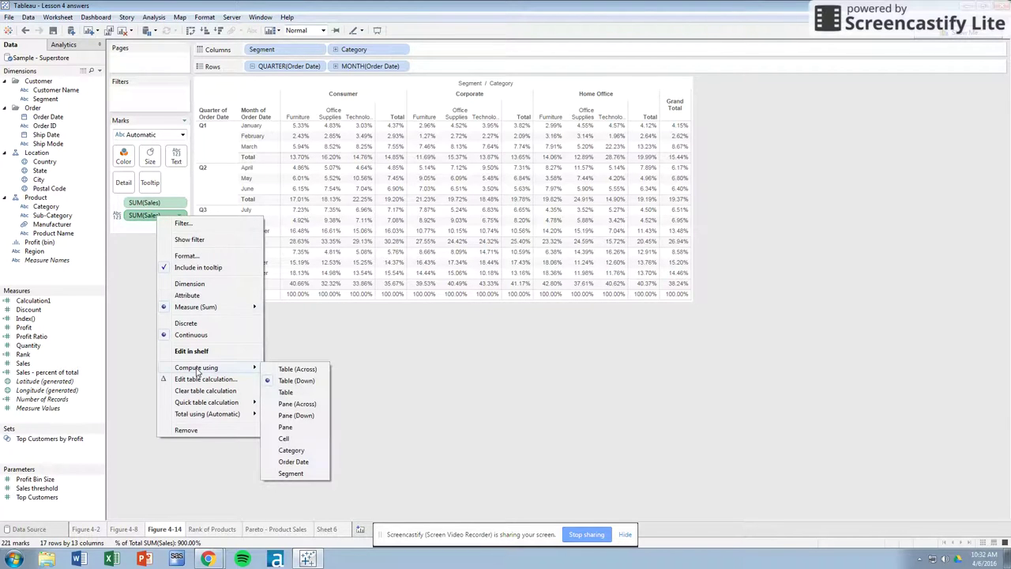
mouse_move(197, 369)
left_click(281, 369)
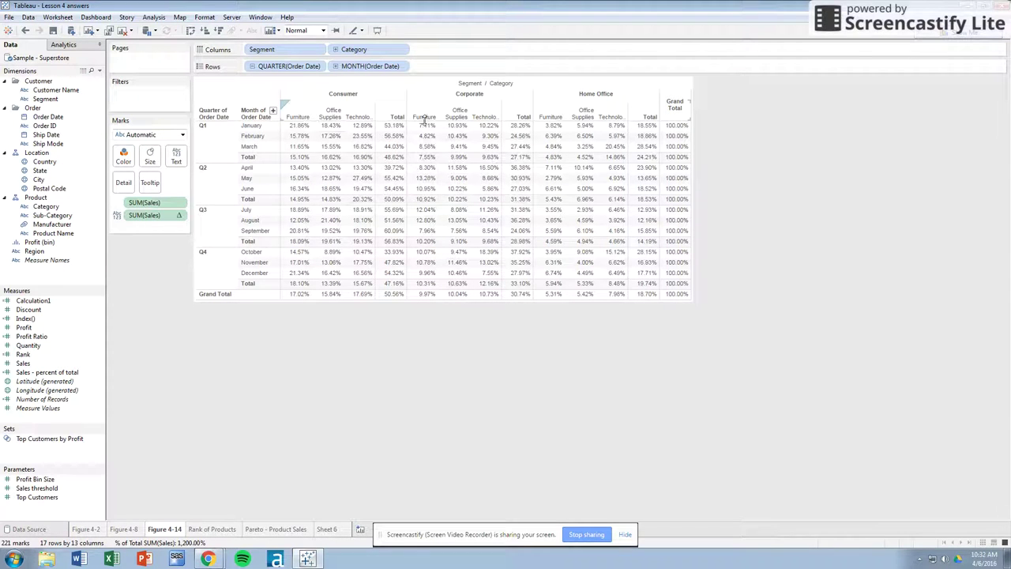
mouse_move(283, 129)
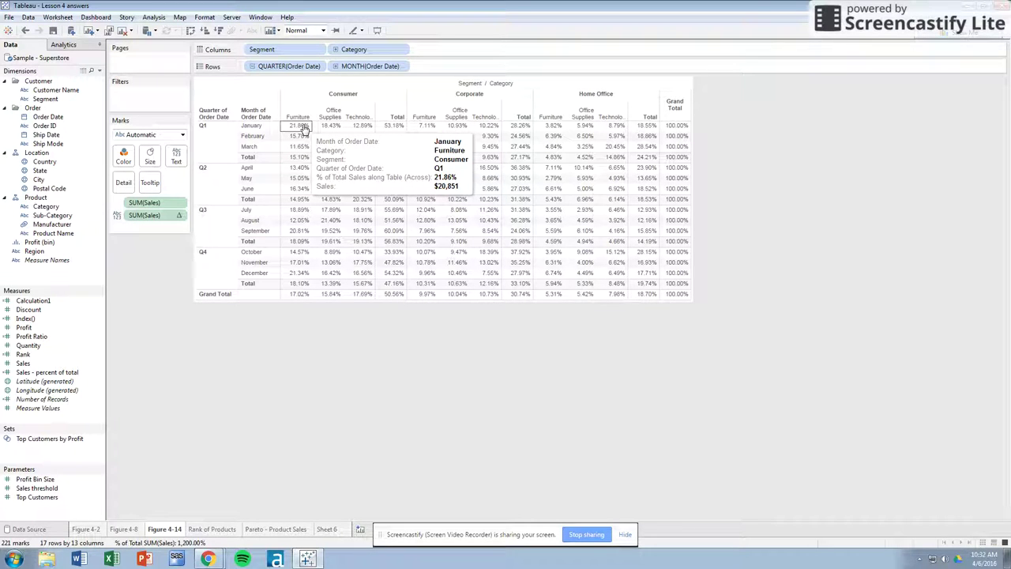
Browse the Quick Table Calculation options for SUM(Sales), then close the menu unchanged.
right_click(145, 221)
mouse_move(217, 370)
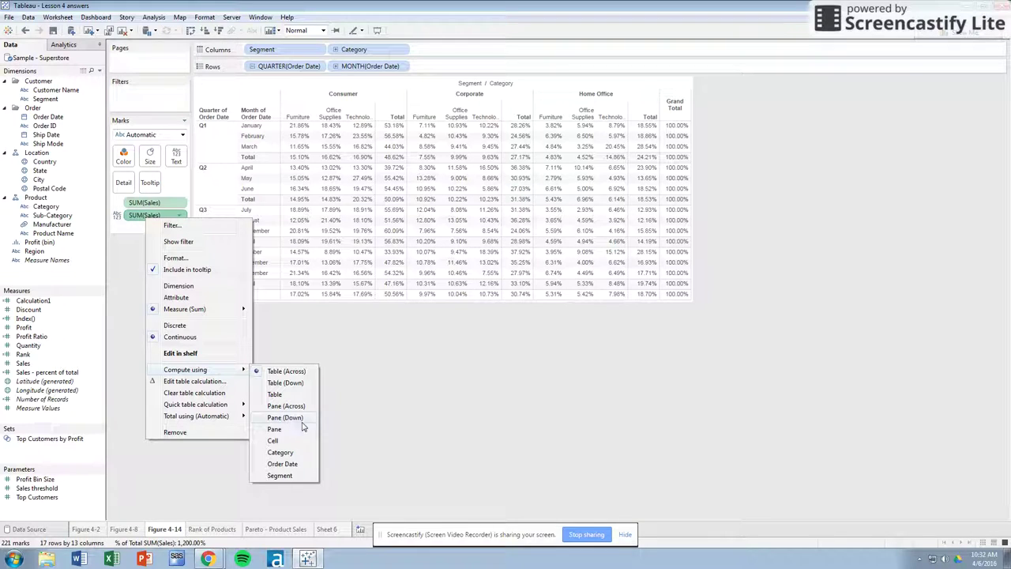
mouse_move(207, 406)
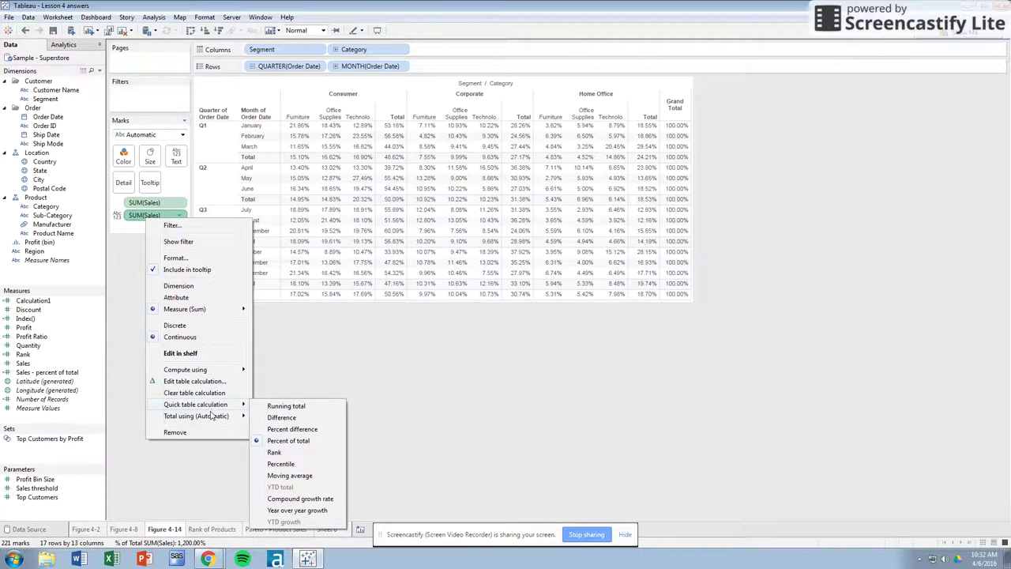
left_click(394, 411)
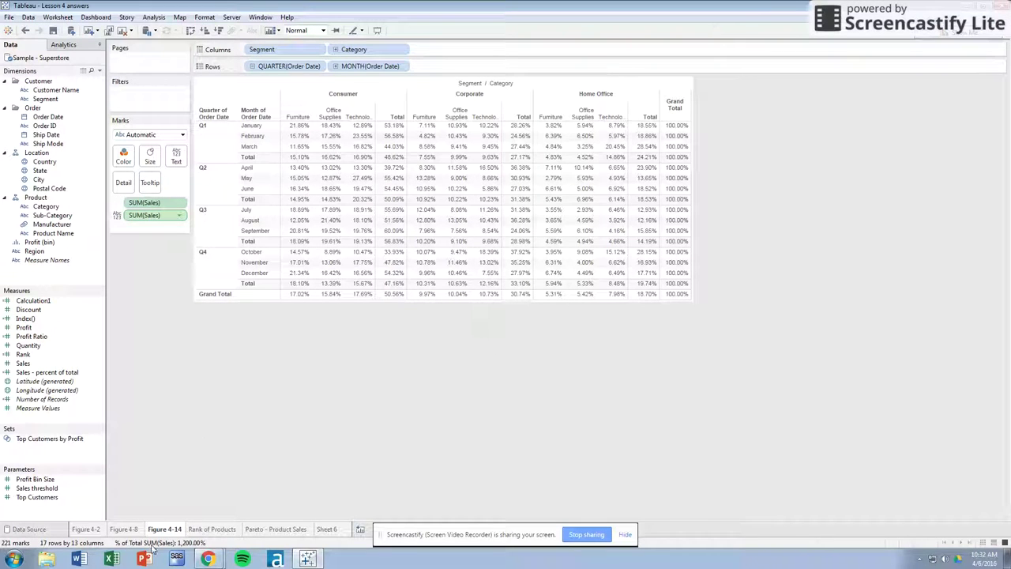
Switch to the Figure 4-8 sheet and bring up its sheet-tab menu.
left_click(124, 529)
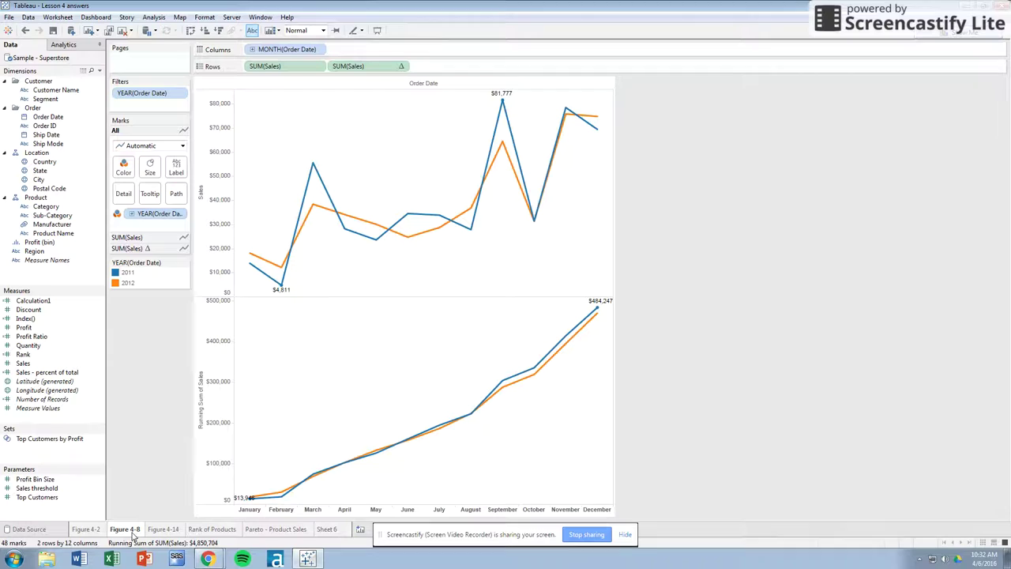
mouse_move(133, 536)
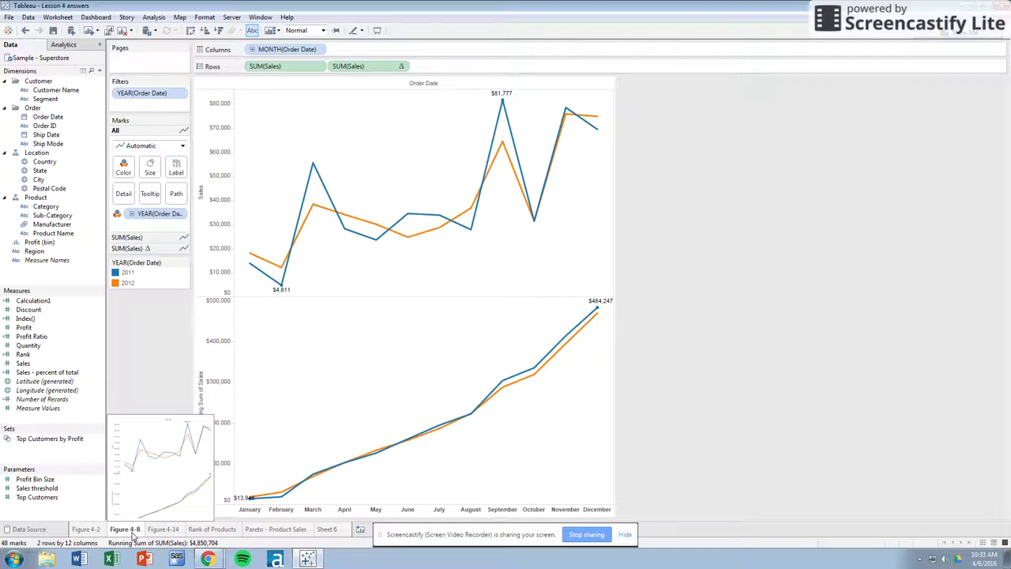
right_click(133, 536)
Duplicate Figure 4-8 as a crosstab on Sheet 7 and show row grand totals.
left_click(164, 470)
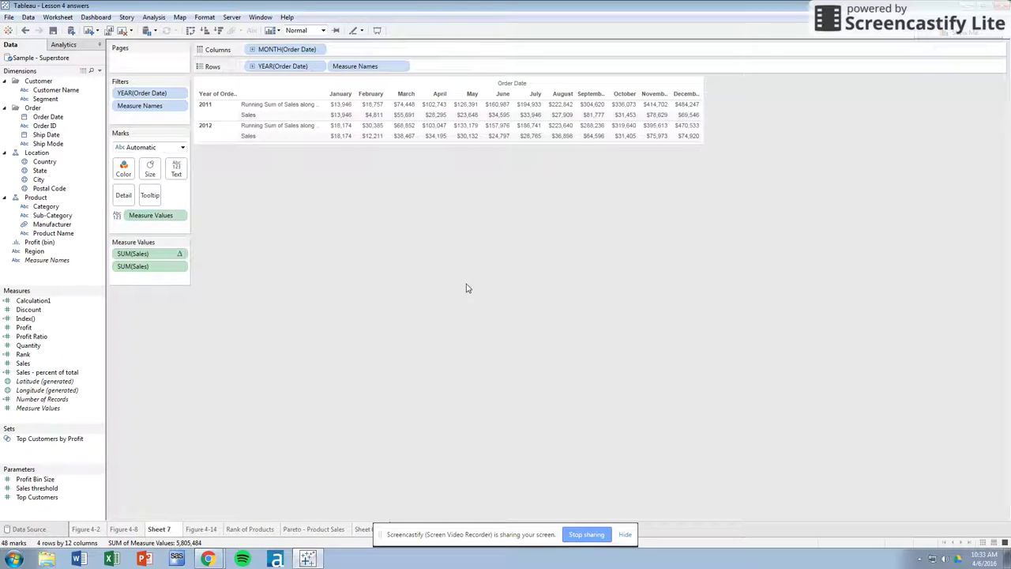
left_click(154, 17)
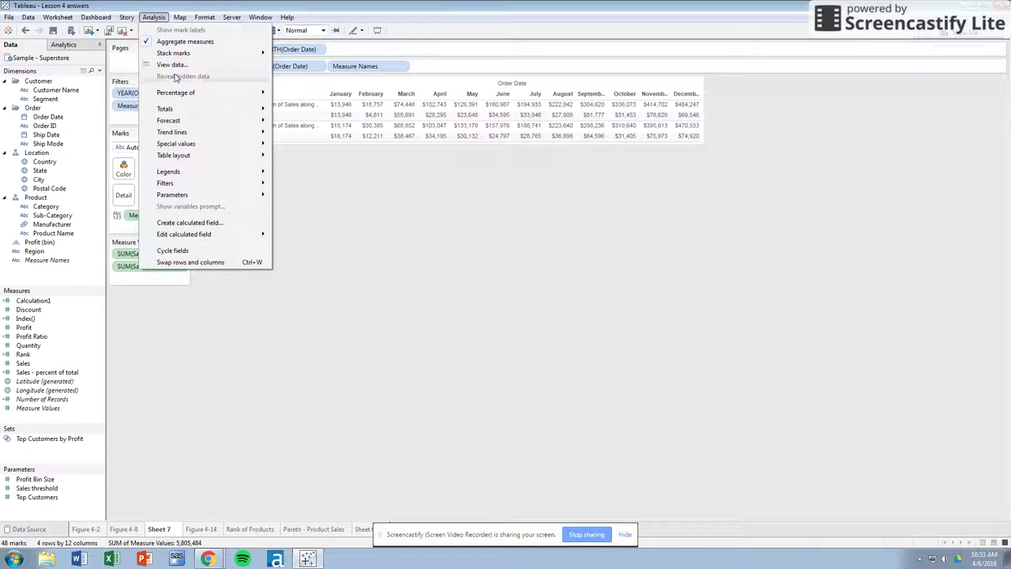
mouse_move(181, 108)
left_click(291, 113)
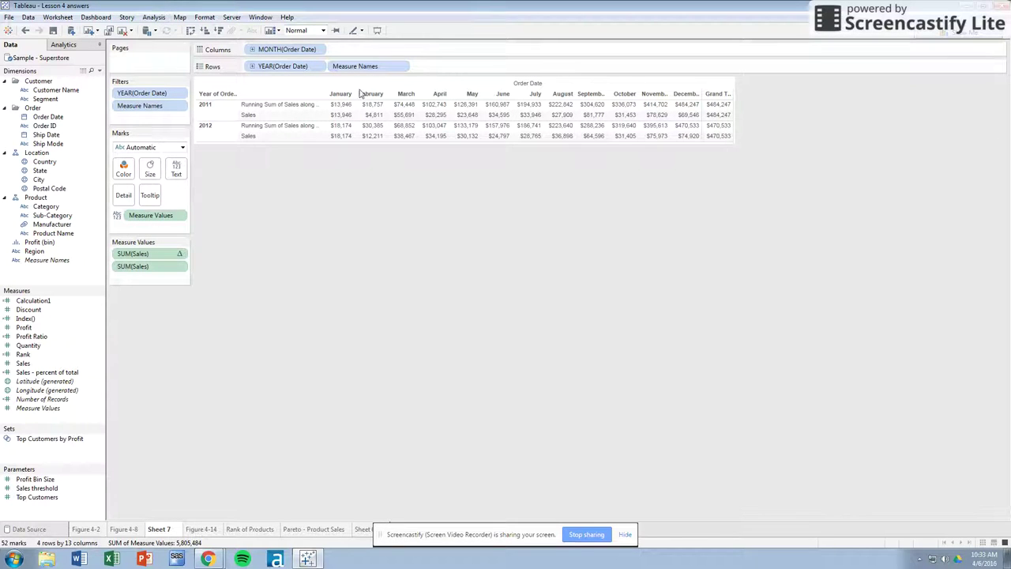
Turn on column grand totals so a Grand Total row appears for the months.
left_click(143, 18)
mouse_move(188, 111)
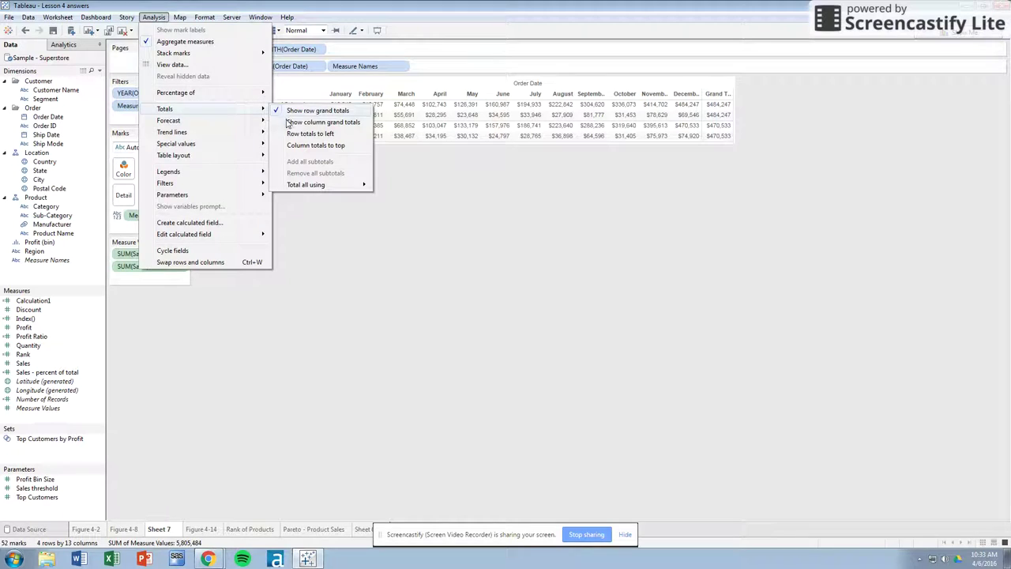
left_click(289, 123)
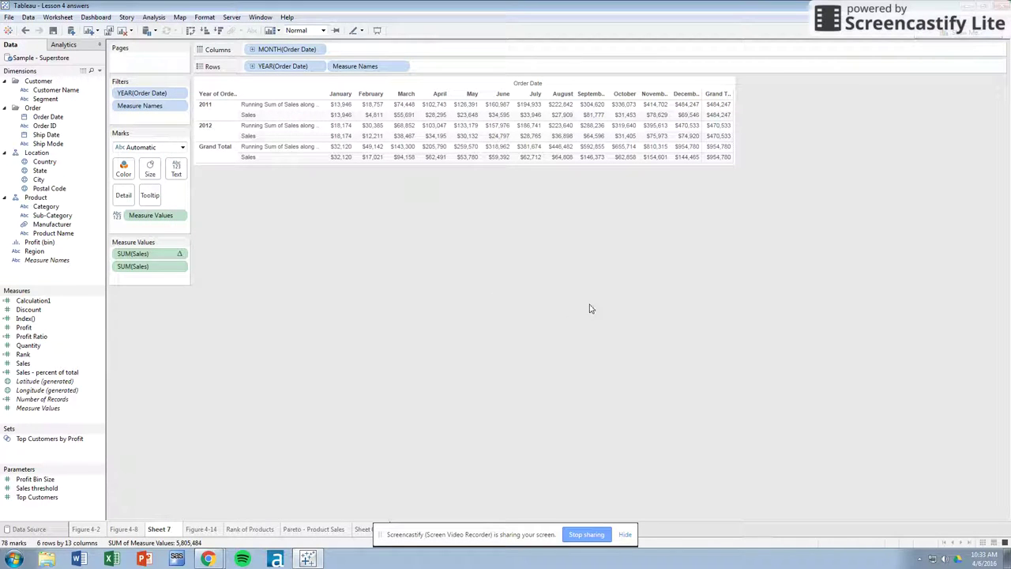
mouse_move(340, 156)
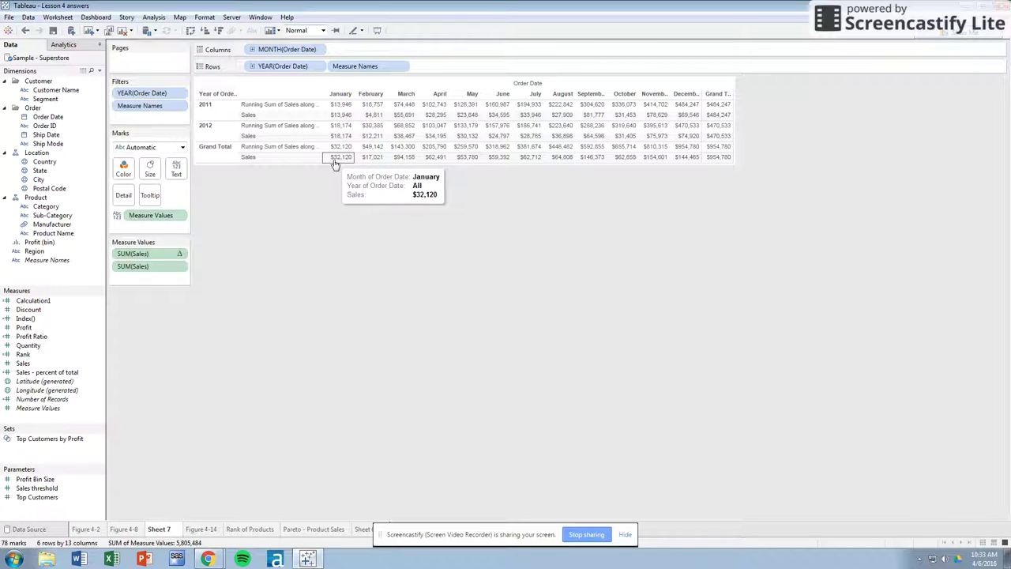
mouse_move(374, 156)
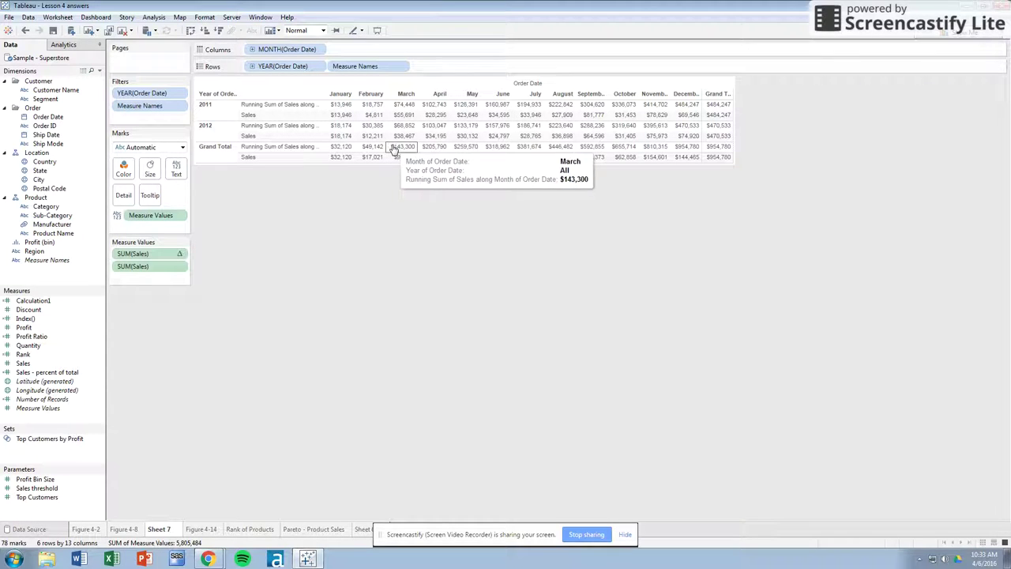
Go back to Figure 4-8 and add a new blank worksheet, Sheet 8.
left_click(125, 531)
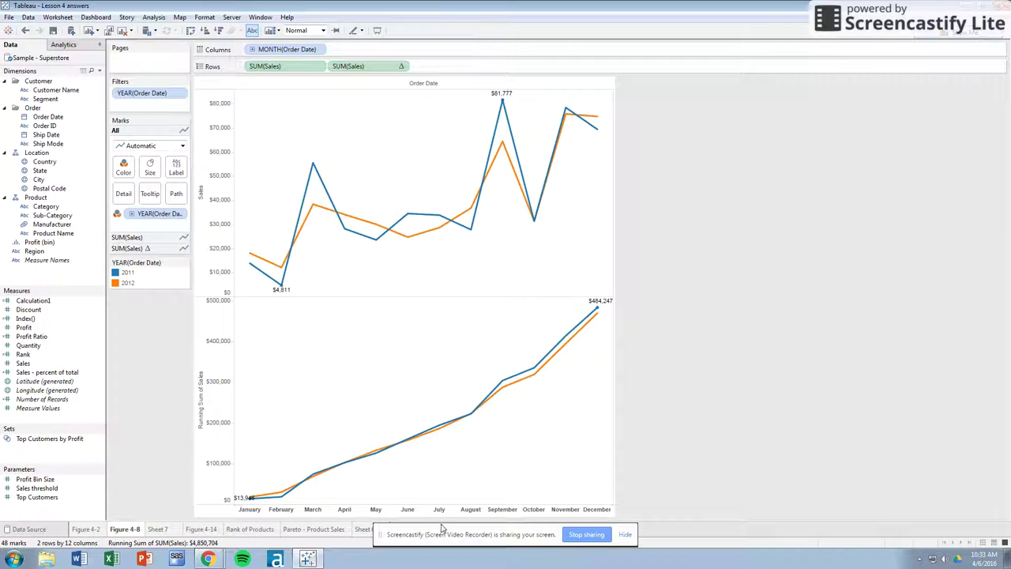
left_click(624, 534)
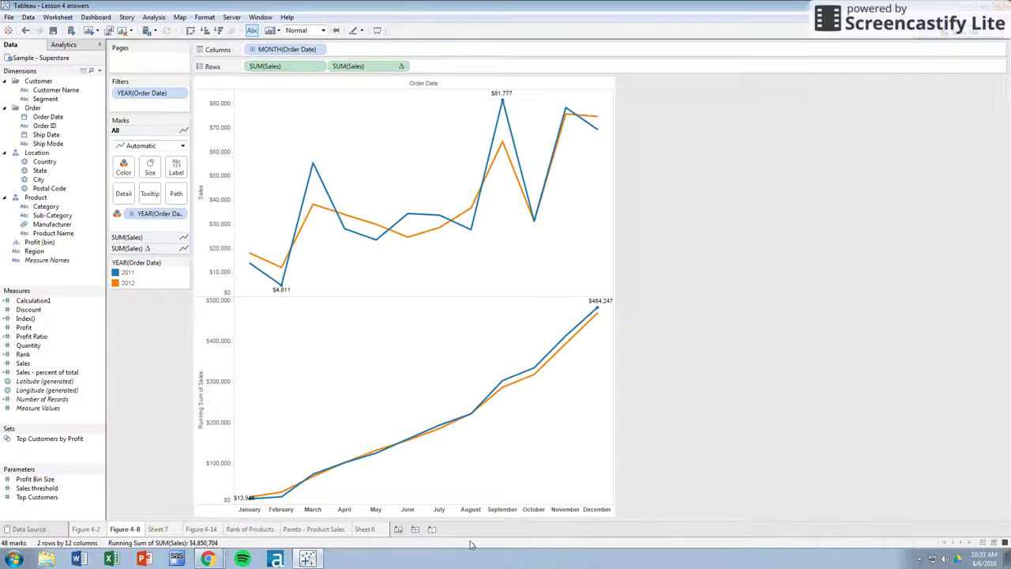
left_click(399, 529)
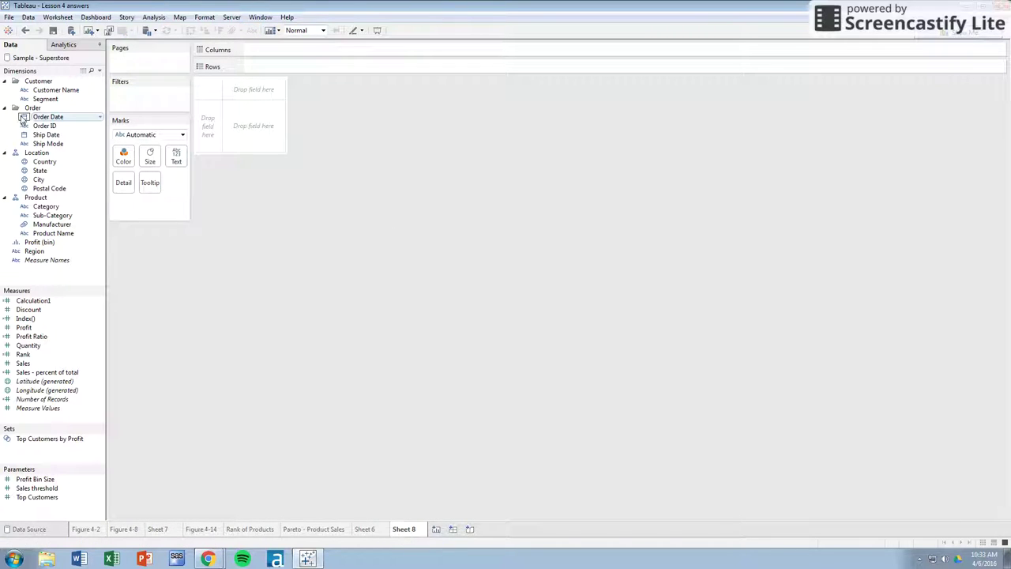
Plot Sales by MONTH(Order Date) with one coloured line per year, 2011–2014.
left_click_drag(47, 117, 267, 54)
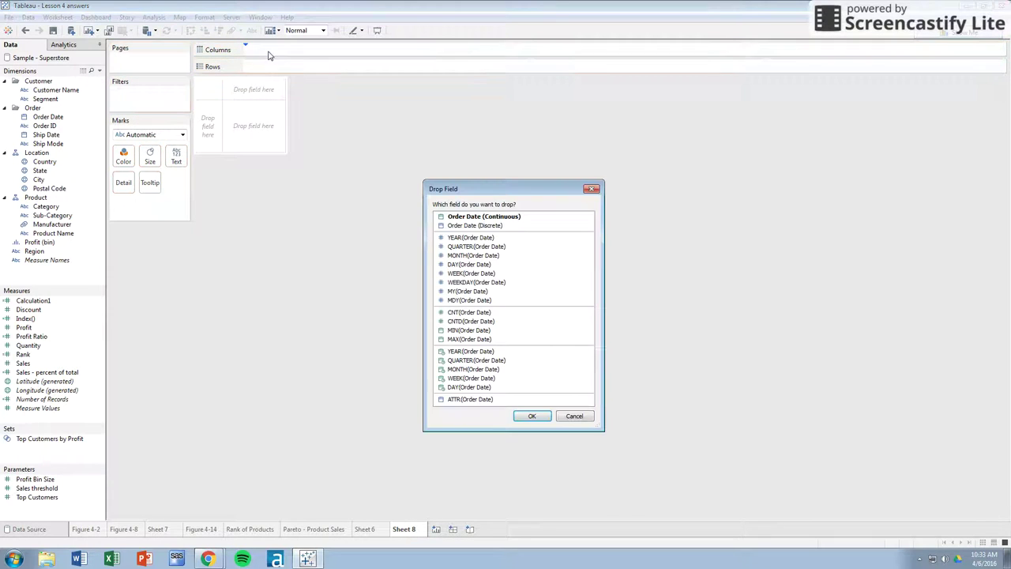
double_click(460, 259)
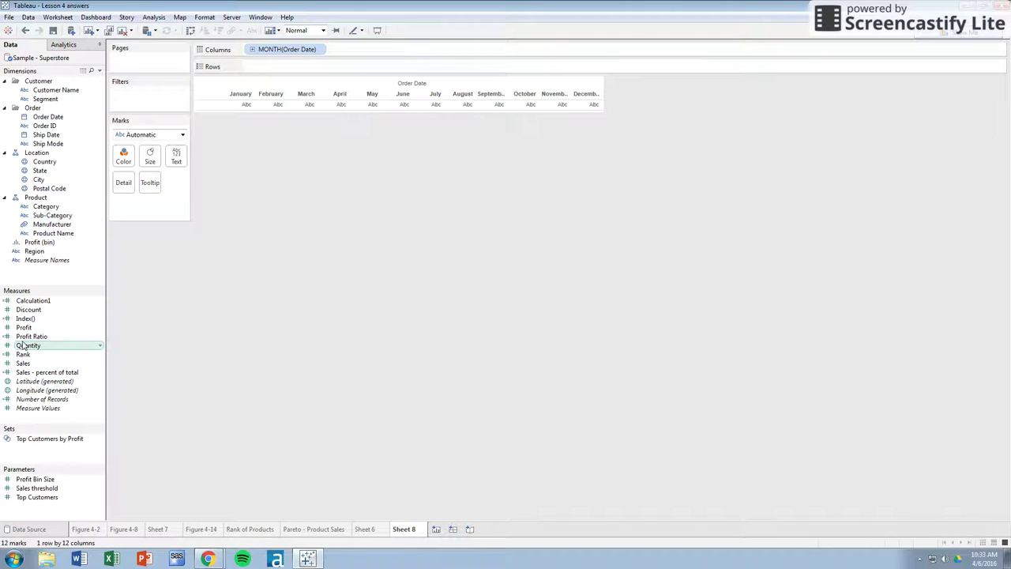
left_click_drag(27, 365, 267, 66)
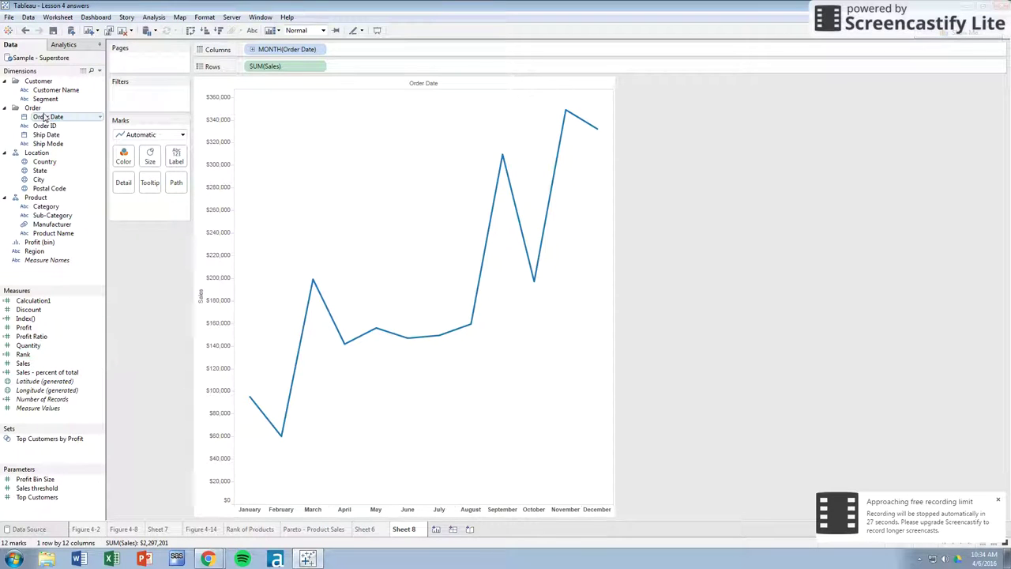
left_click_drag(48, 119, 124, 159)
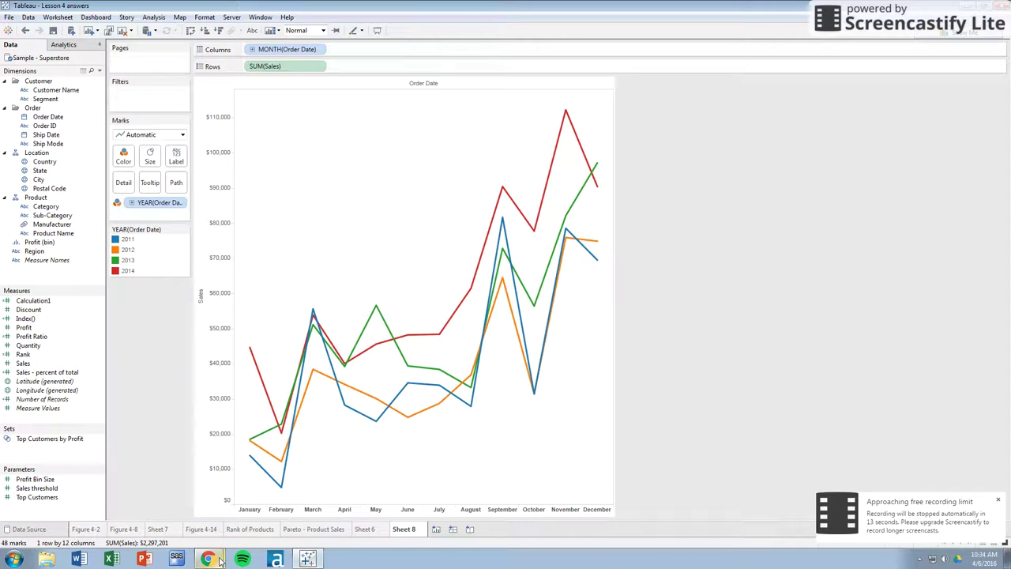
mouse_move(220, 559)
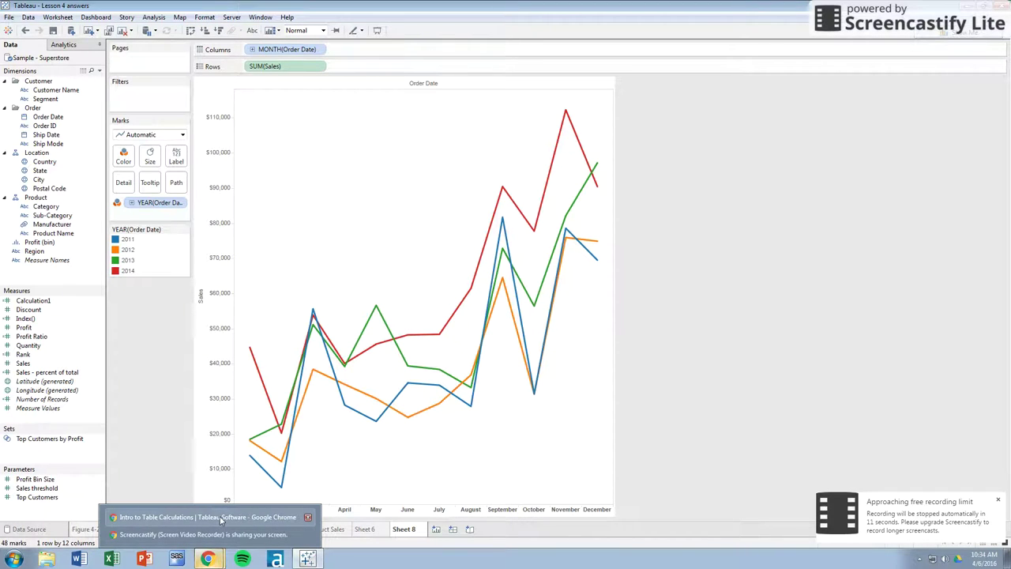